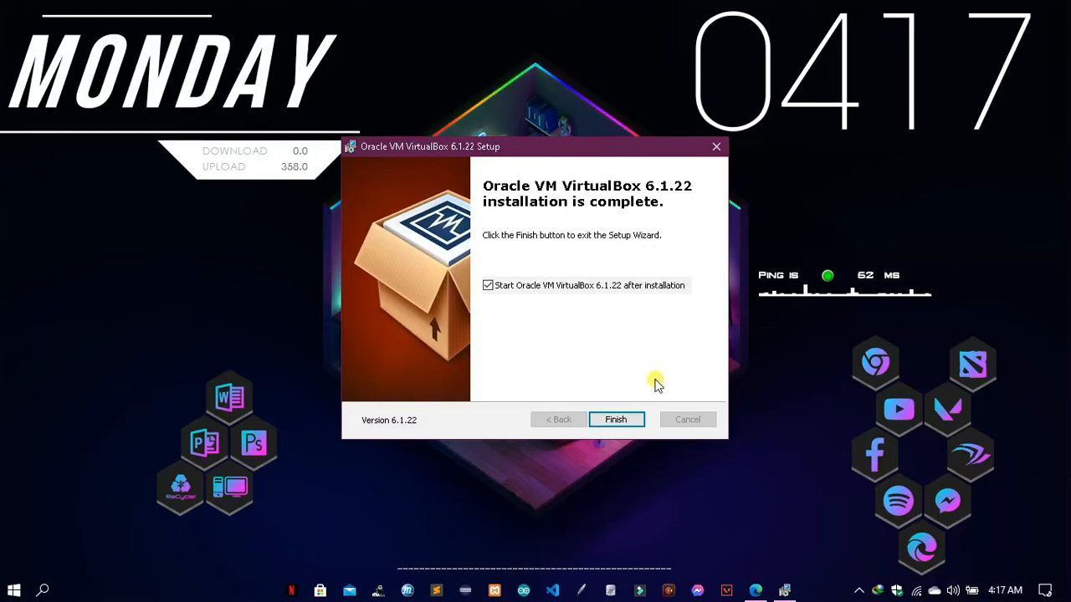
Finish the VirtualBox 6.1.22 setup wizard with VirtualBox set to start after installation.
click(628, 425)
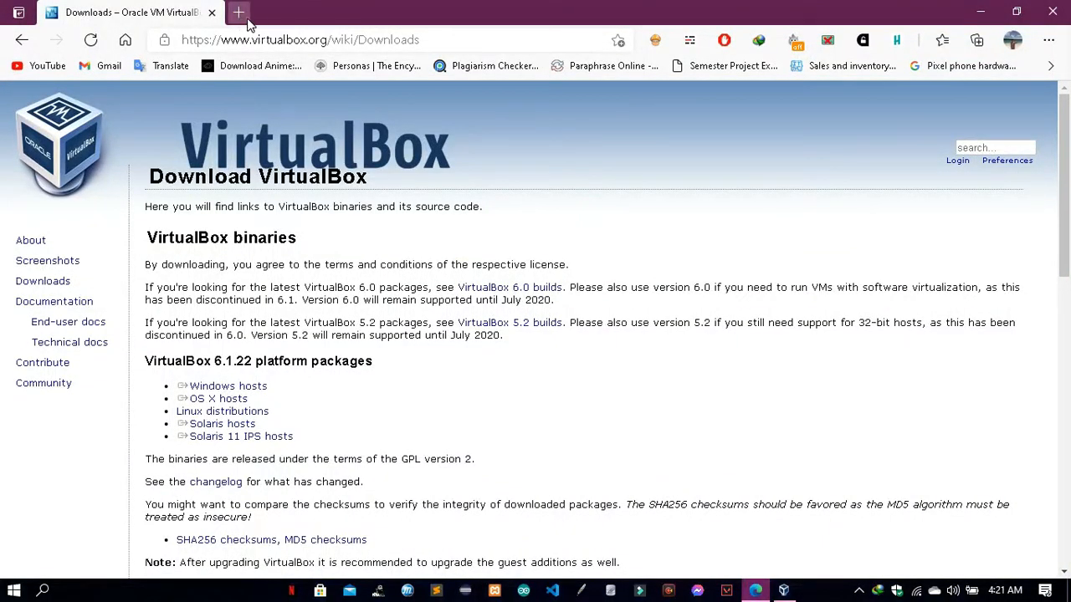
Open the Raspberry Pi Desktop page in a new browser tab, start downloading its ISO image to D:\Downloads\Installers and cancel the download.
click(238, 13)
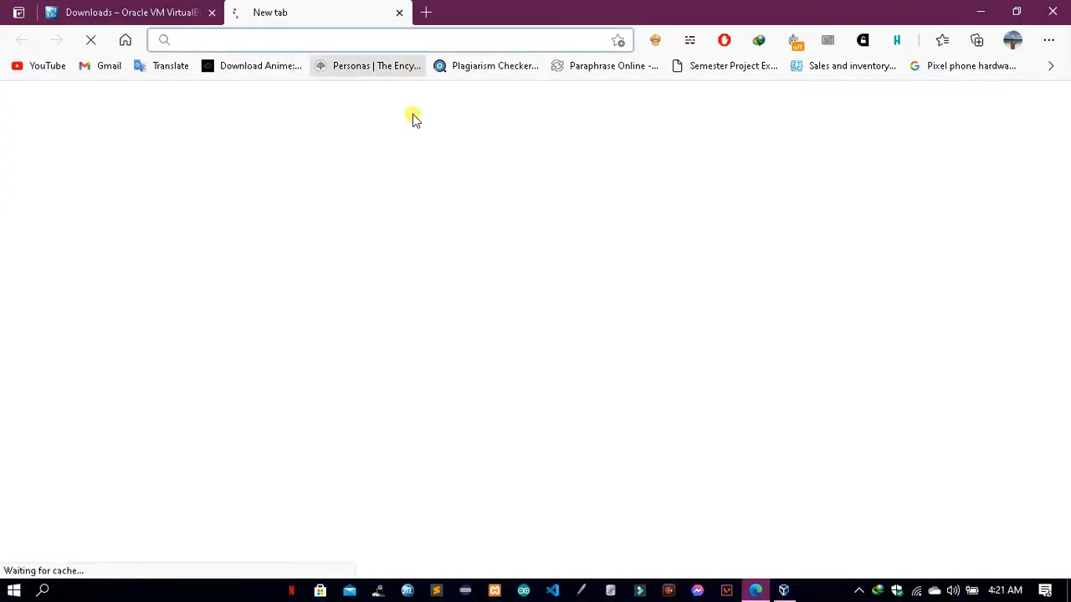
text(Ra)
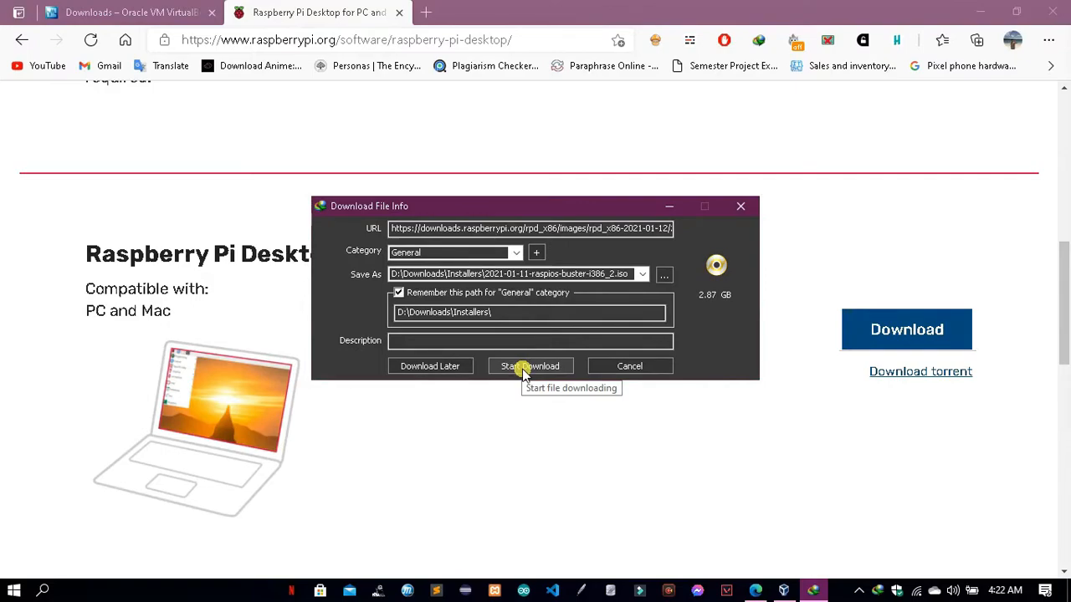
click(523, 368)
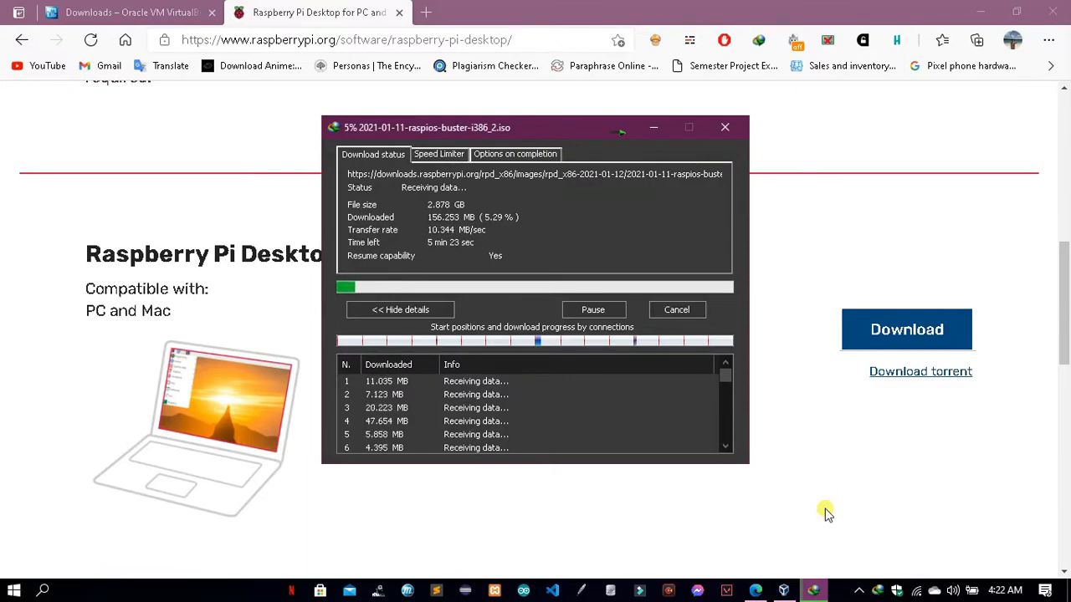
click(671, 313)
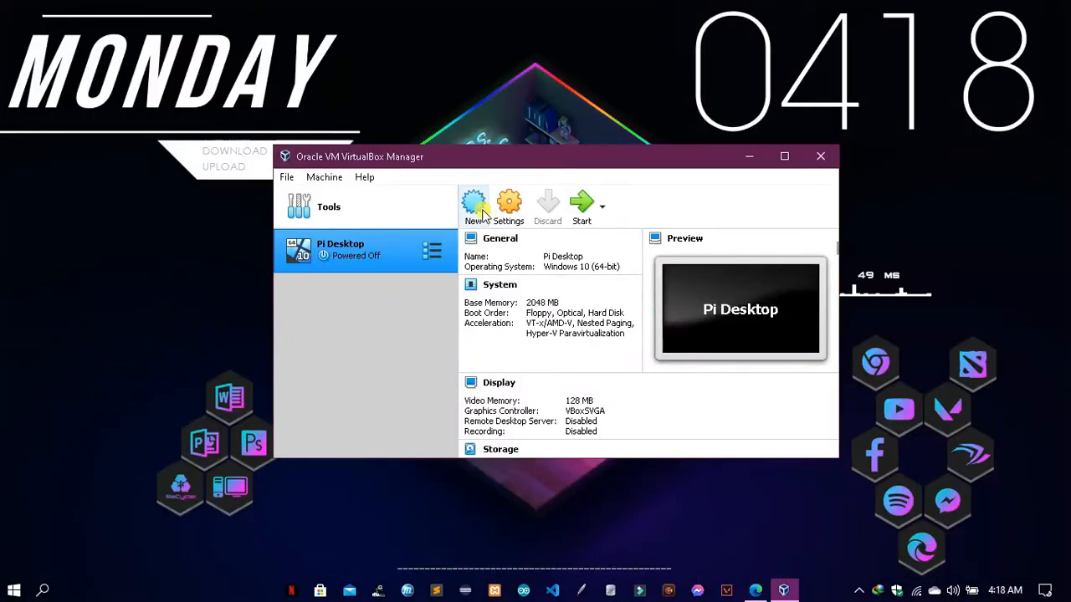
Start a new virtual machine named Rasbian Desktop with type Microsoft Windows and version Windows 10 (64-bit).
click(471, 204)
click(549, 308)
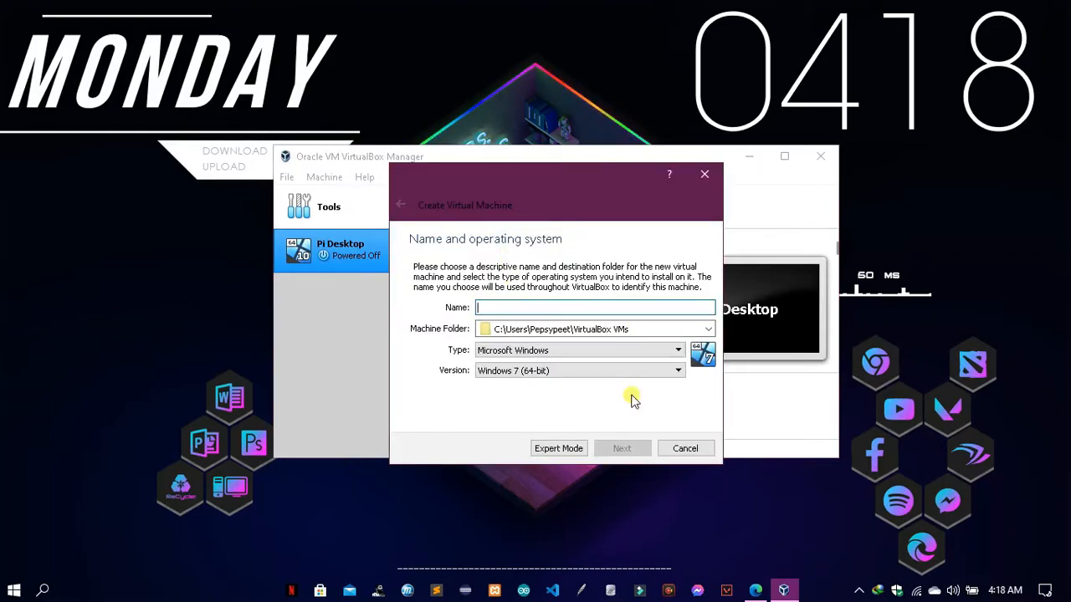
text(Rasbian Desktop)
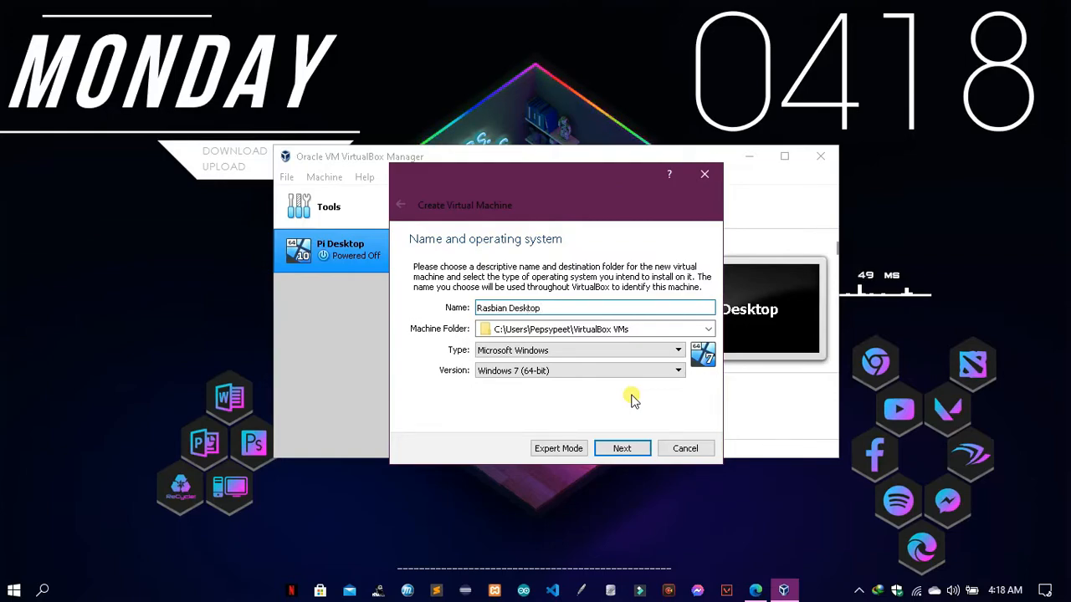
click(625, 354)
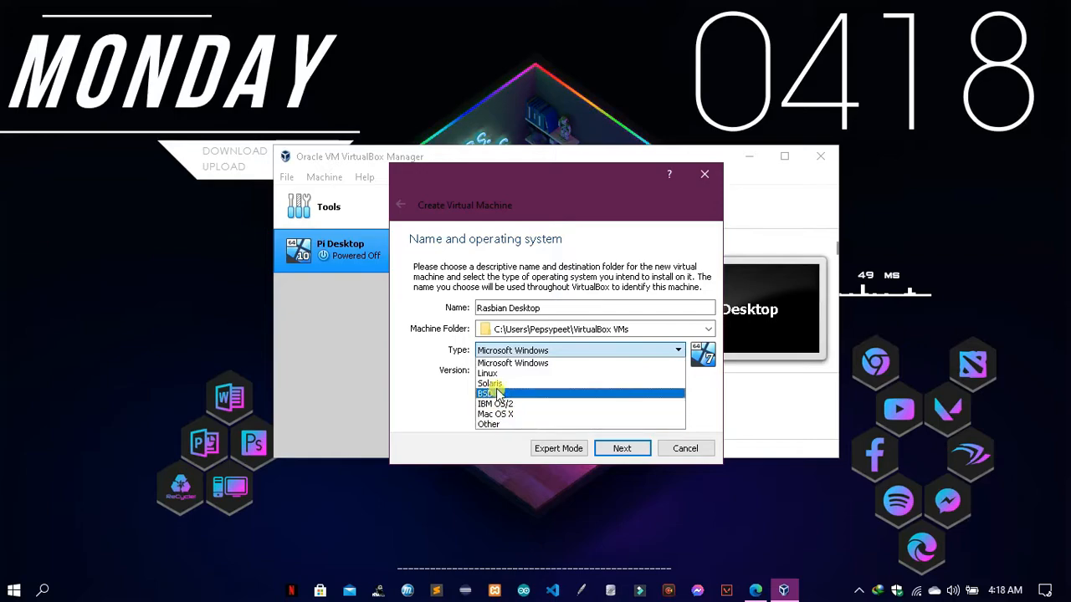
click(556, 353)
click(558, 372)
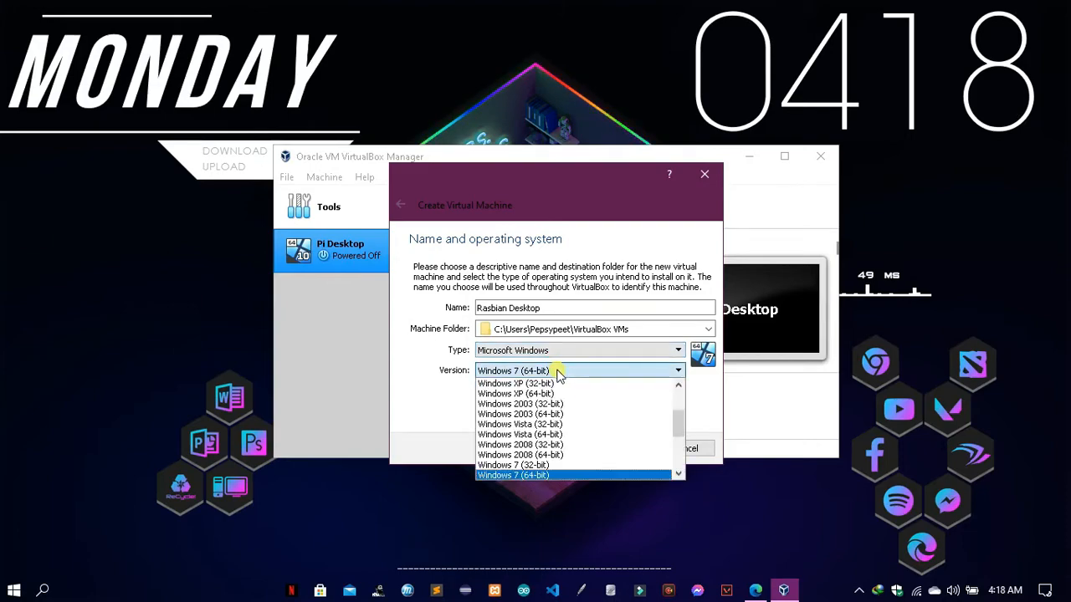
scroll(565, 437, down, 4)
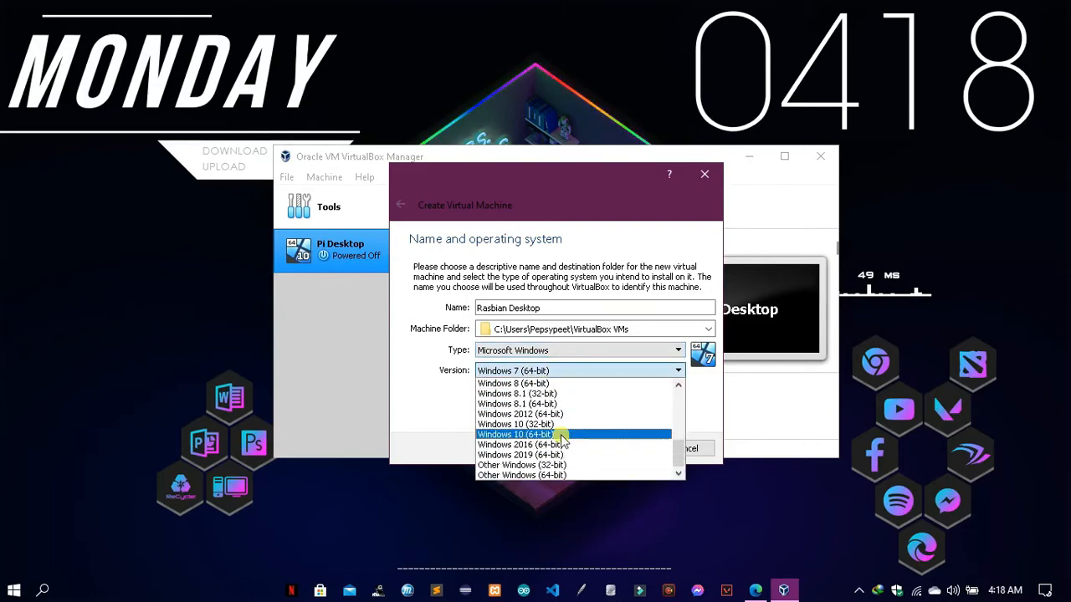
click(563, 435)
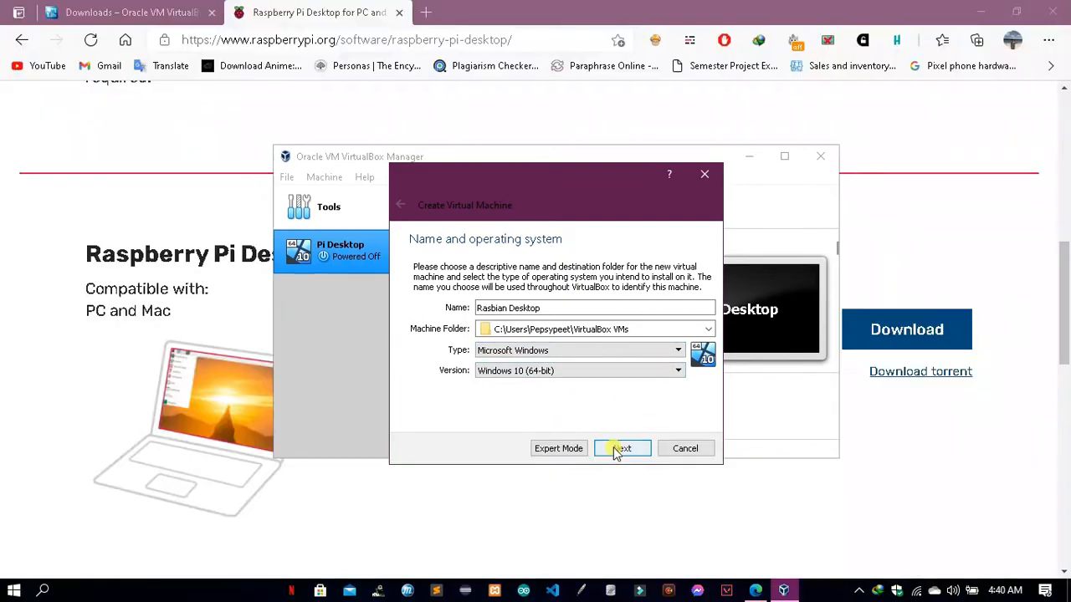
click(619, 449)
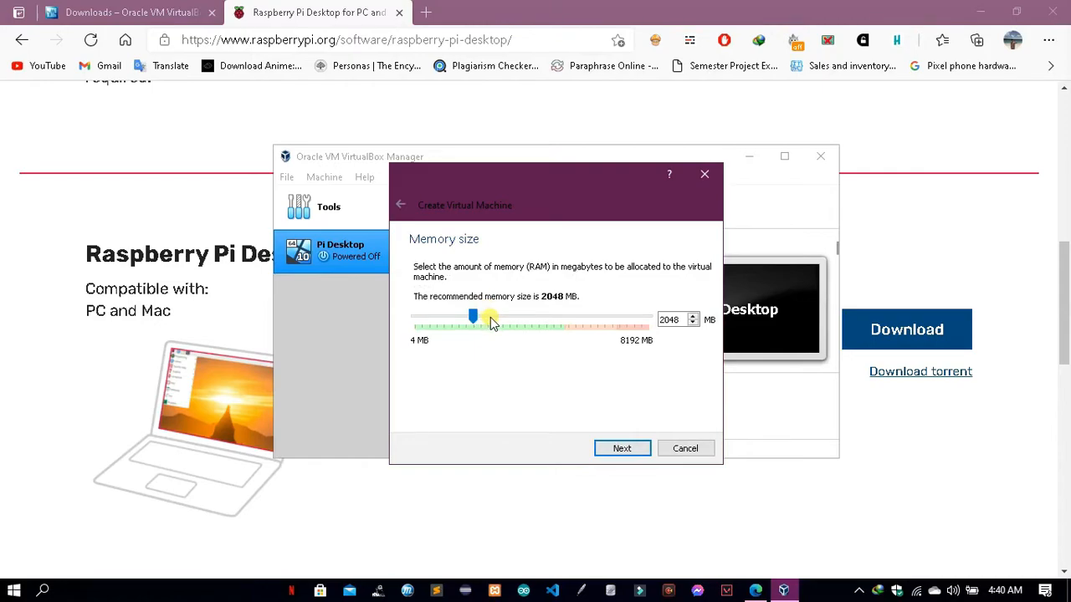
Accept 2048 MB of memory and choose a new dynamically allocated VDI virtual hard disk.
click(622, 450)
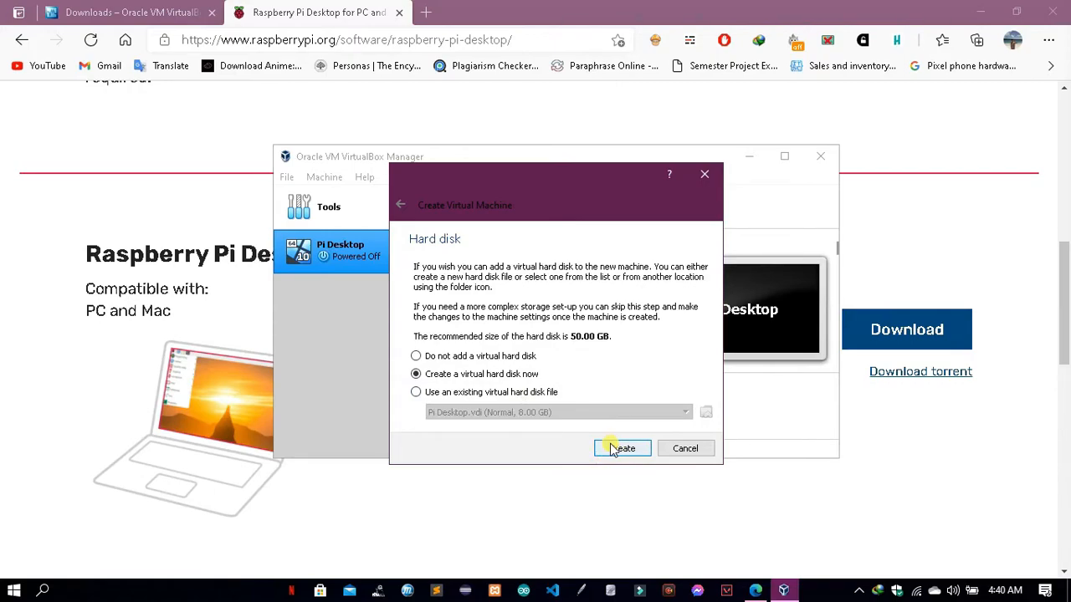
click(614, 455)
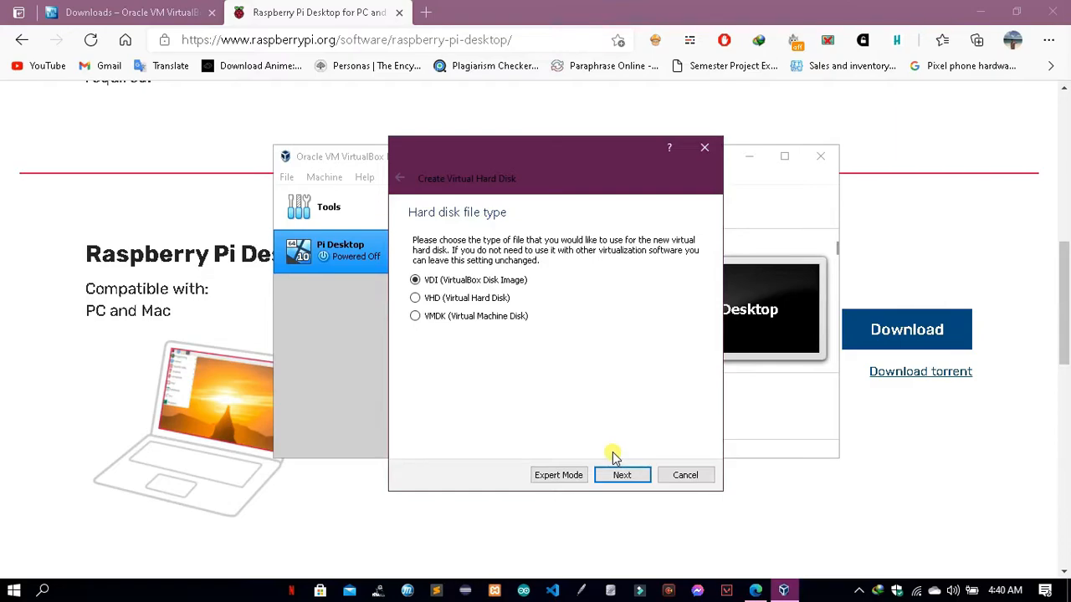
click(621, 475)
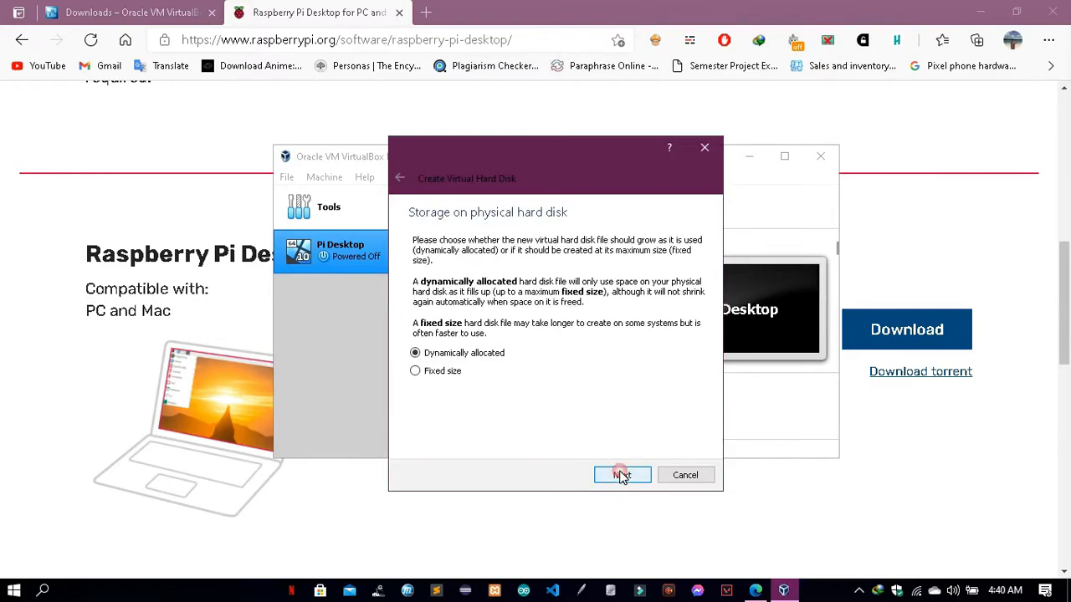
click(620, 475)
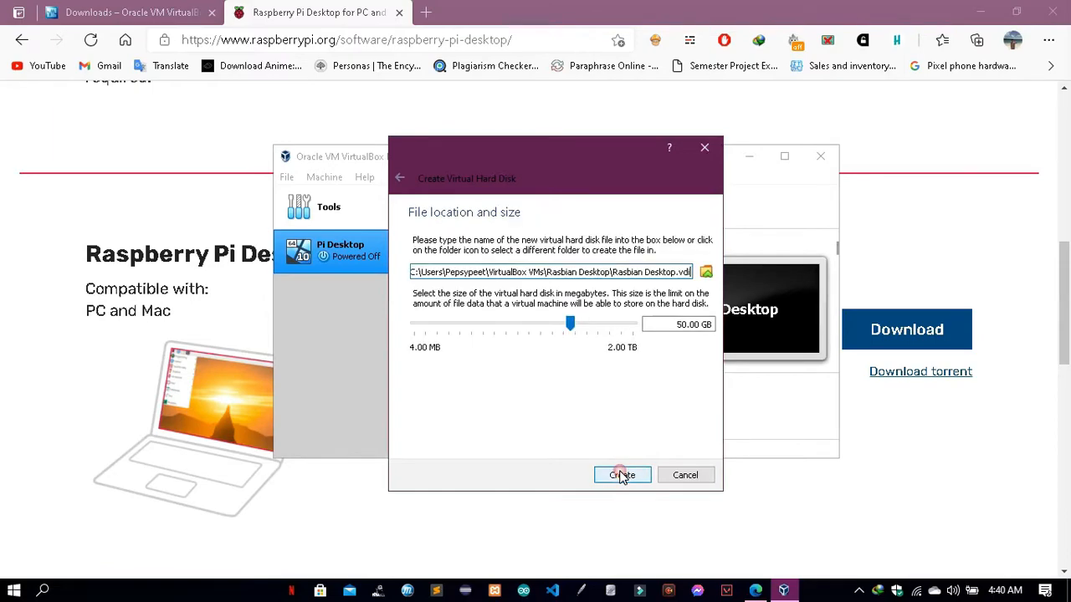
Set the virtual hard disk size to 8 GB and create the Rasbian Desktop machine.
click(682, 325)
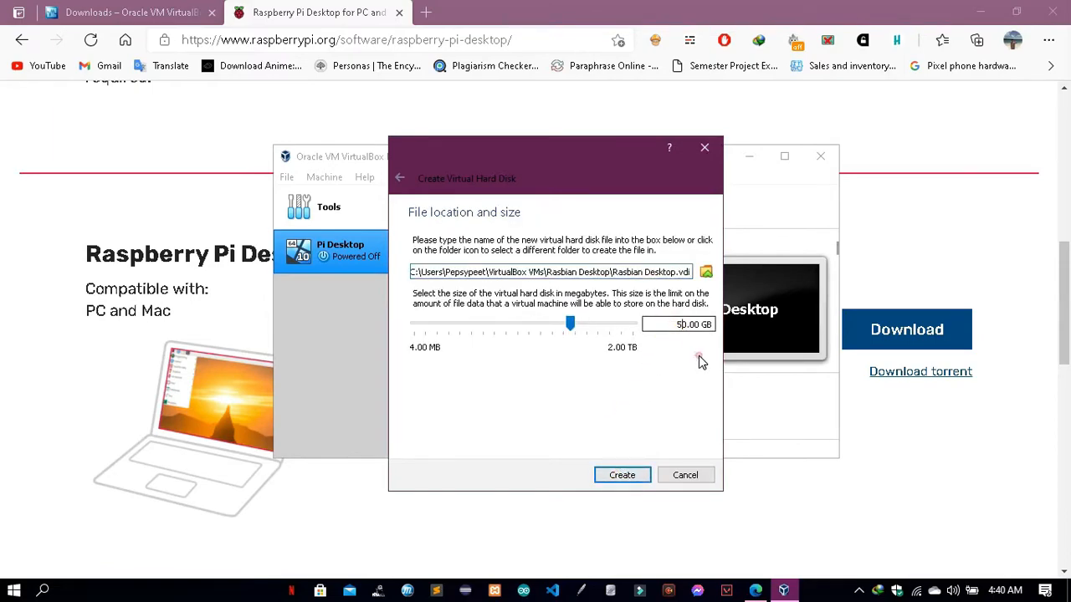
key(BackSpace)
key(BackSpace)
text(8)
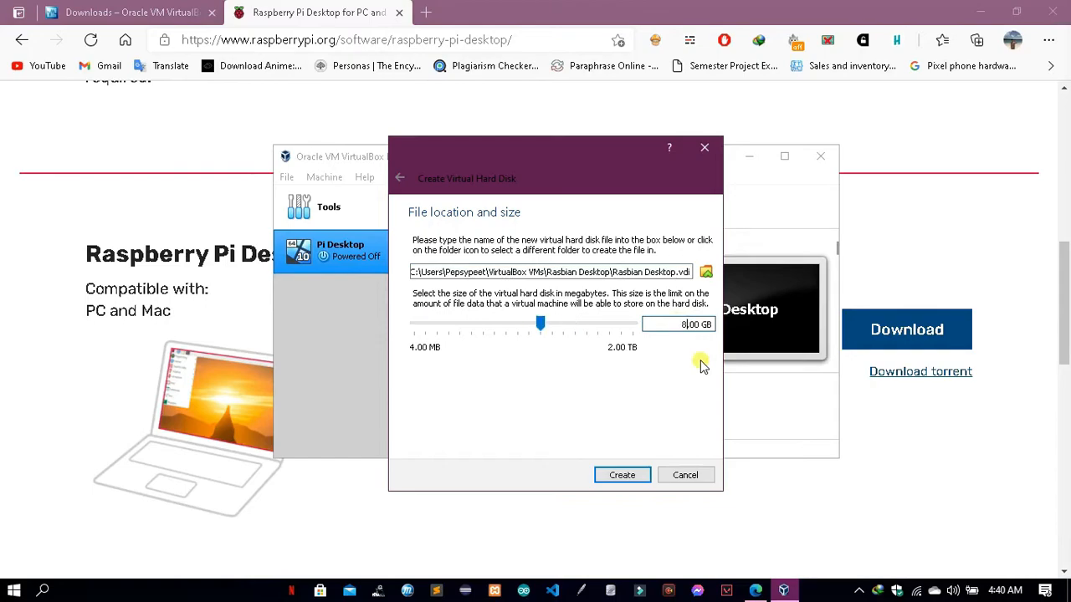
click(634, 477)
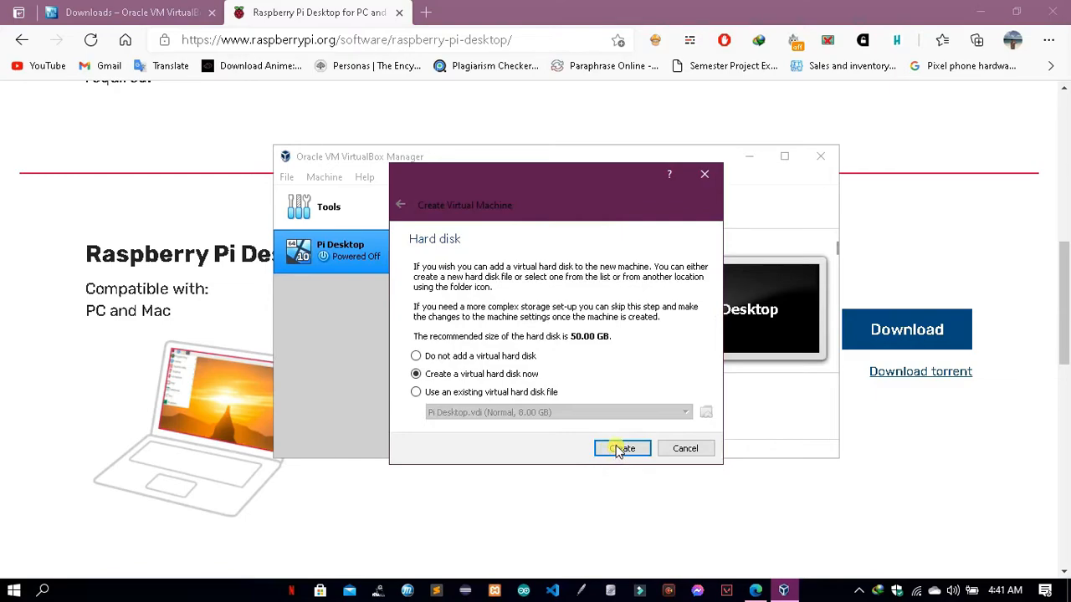
click(621, 450)
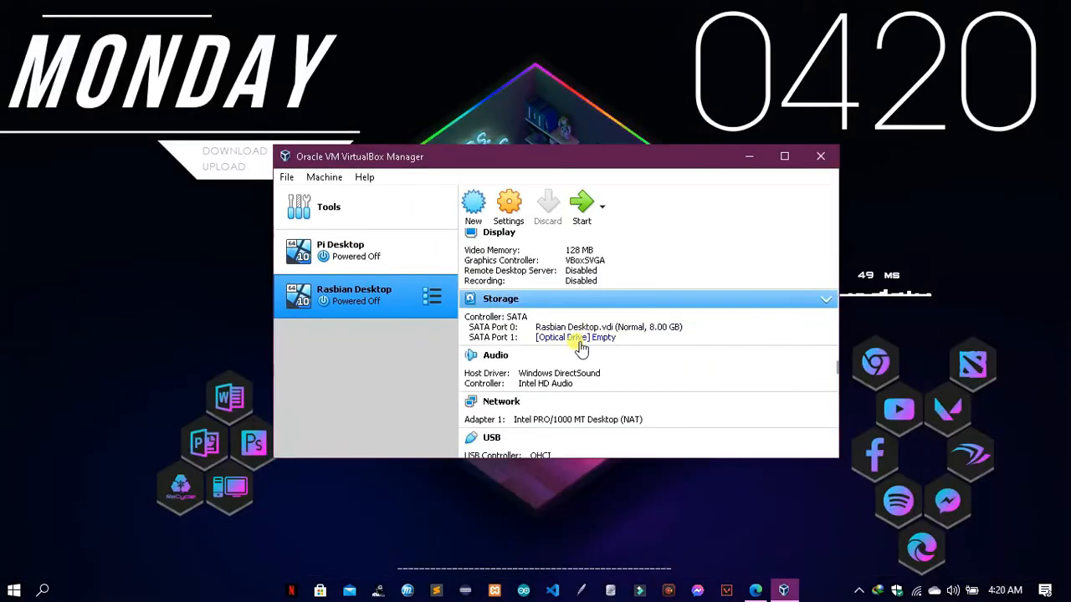
Open the storage settings of the Rasbian Desktop virtual machine.
right_click(358, 295)
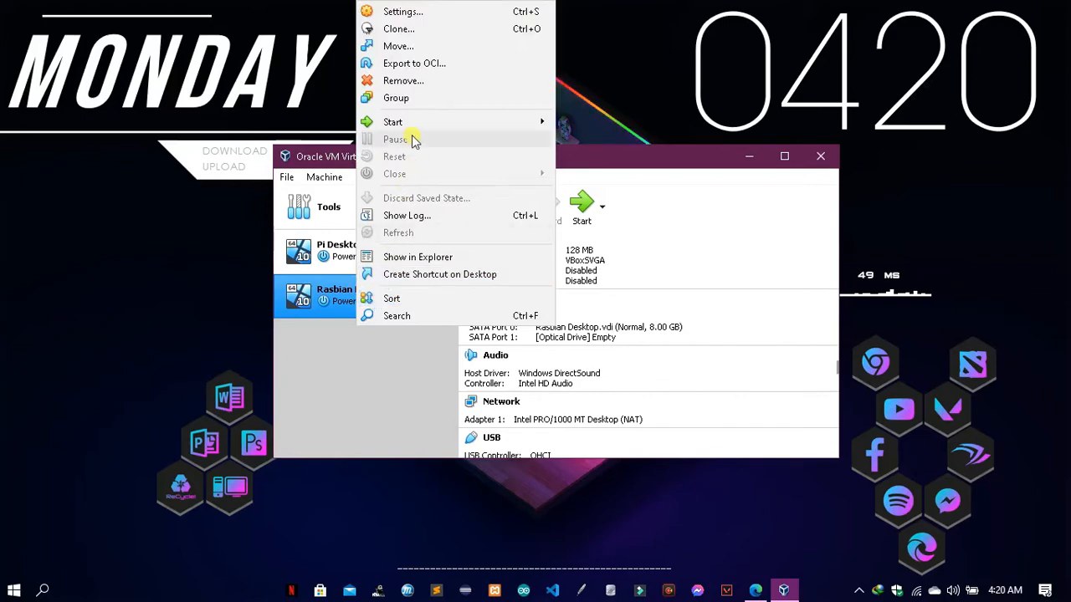
click(424, 10)
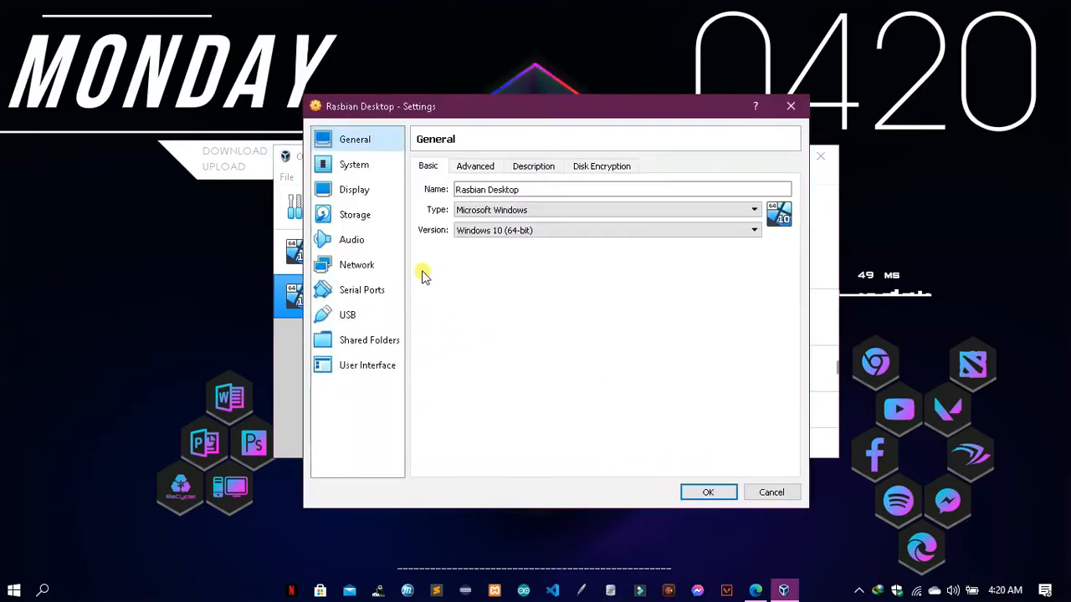
click(367, 221)
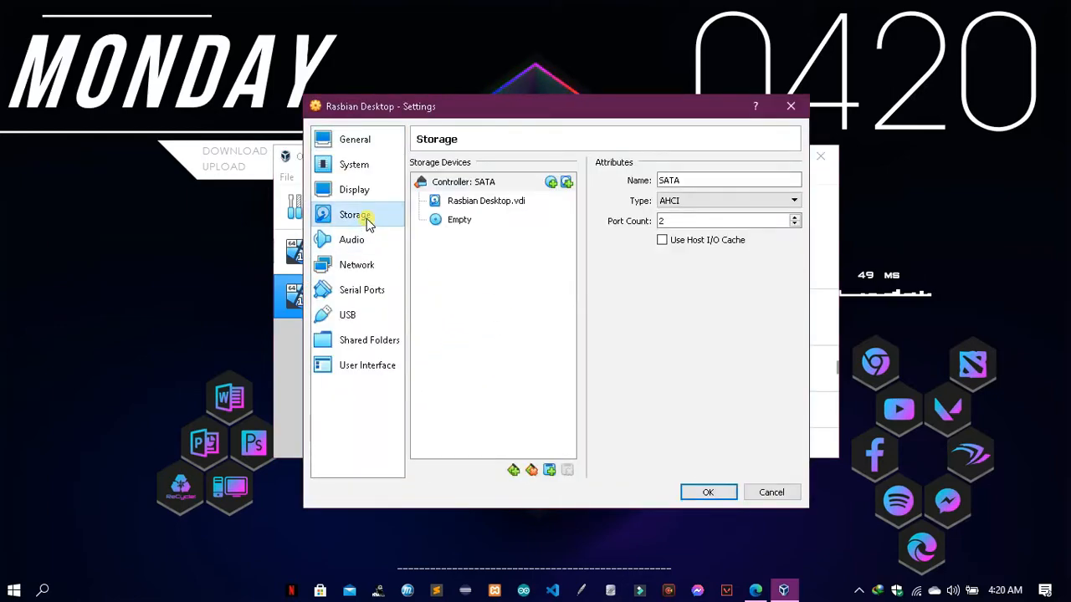
Add an optical drive with 2021-01-11-raspios-buster-i386.iso from Downloads\Installers to the SATA controller and save the settings.
click(550, 184)
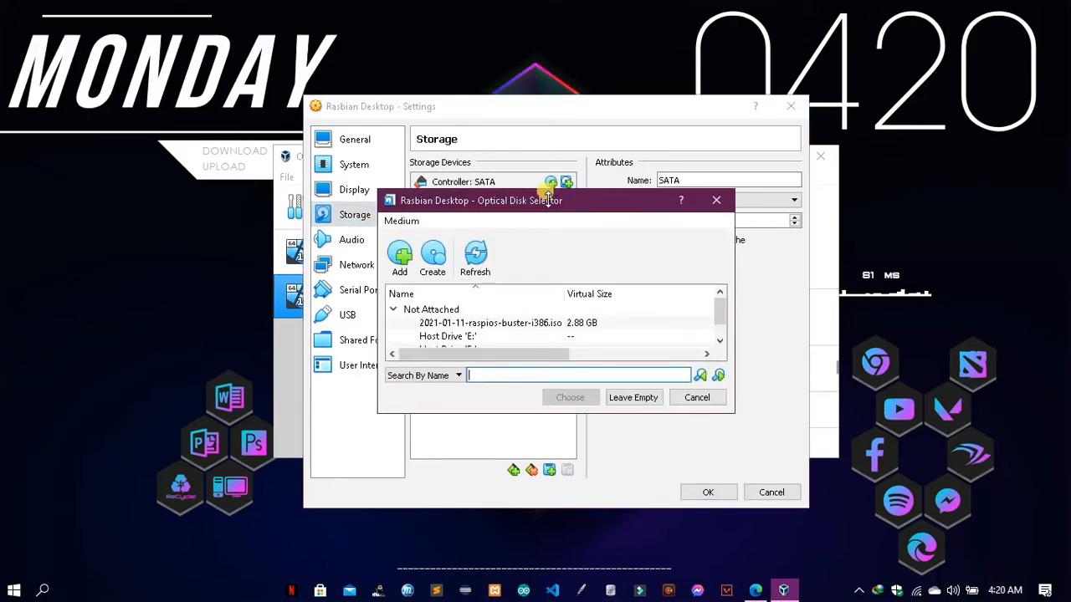
click(401, 260)
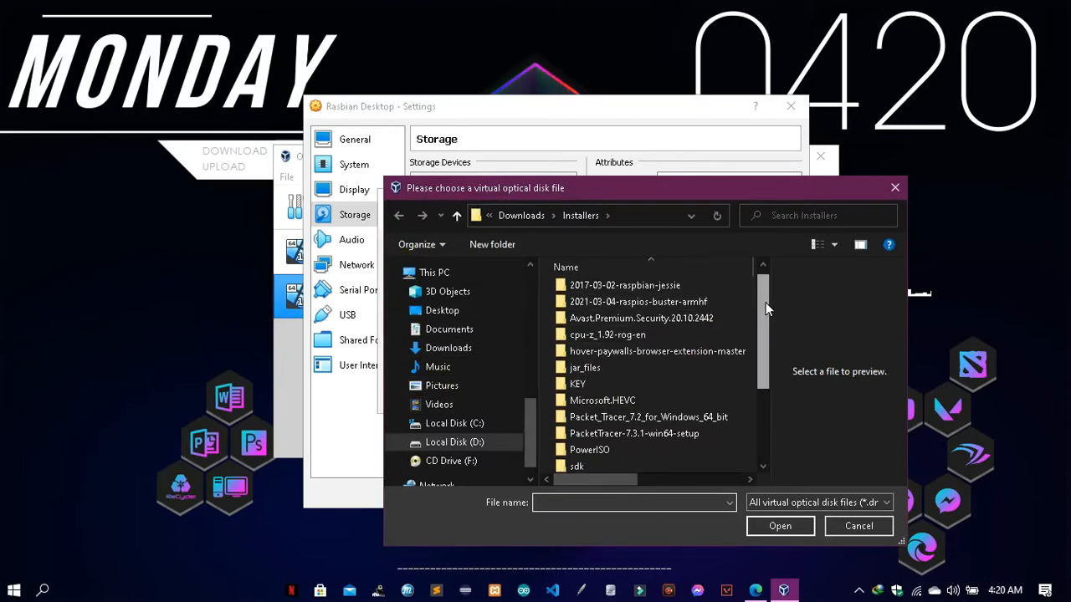
drag(763, 302, 758, 402)
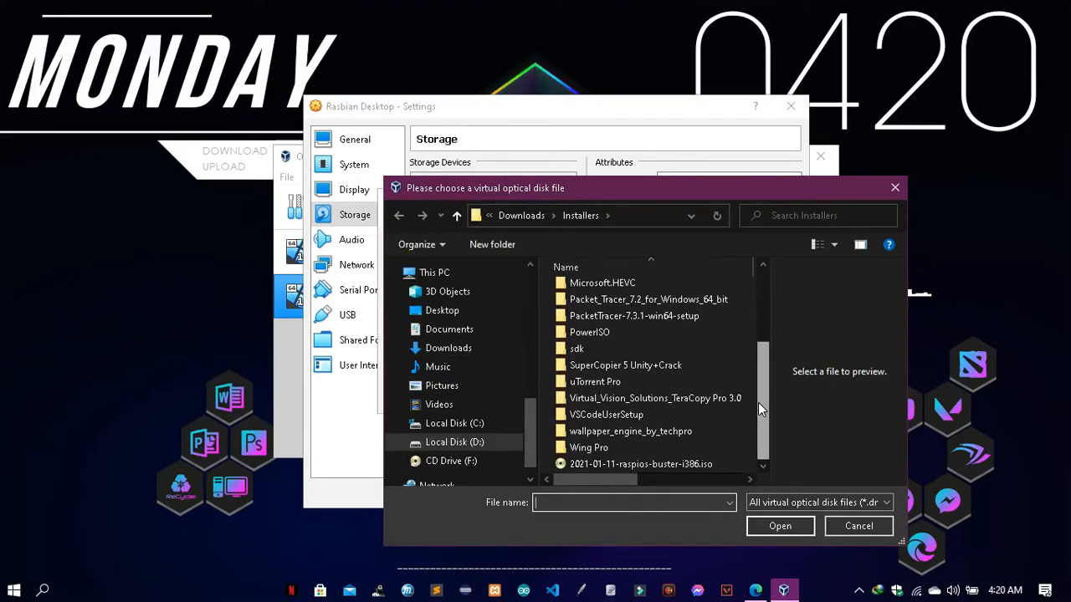
click(697, 465)
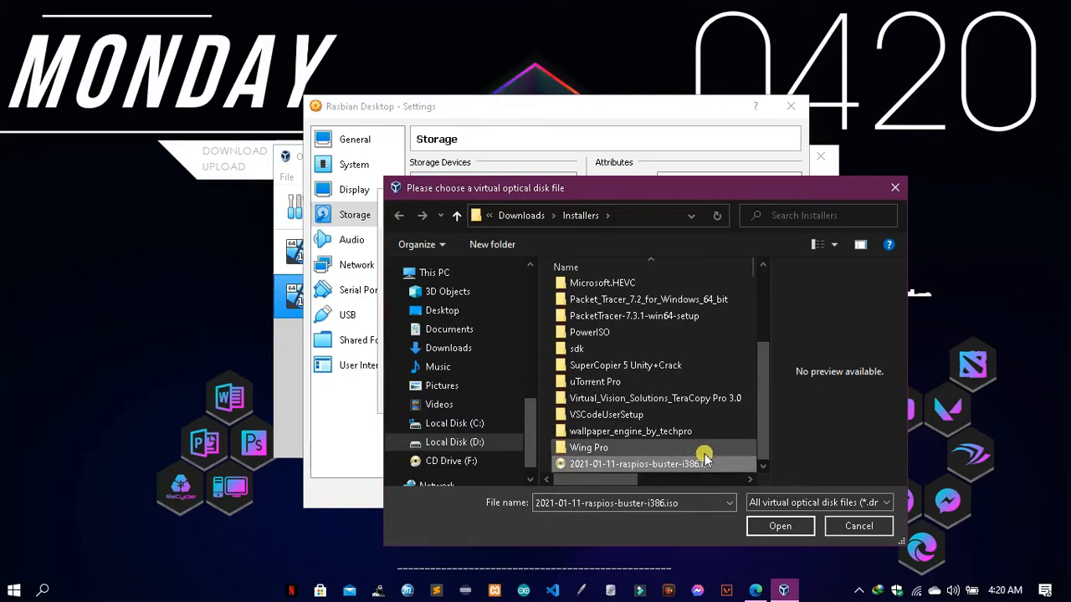
click(778, 526)
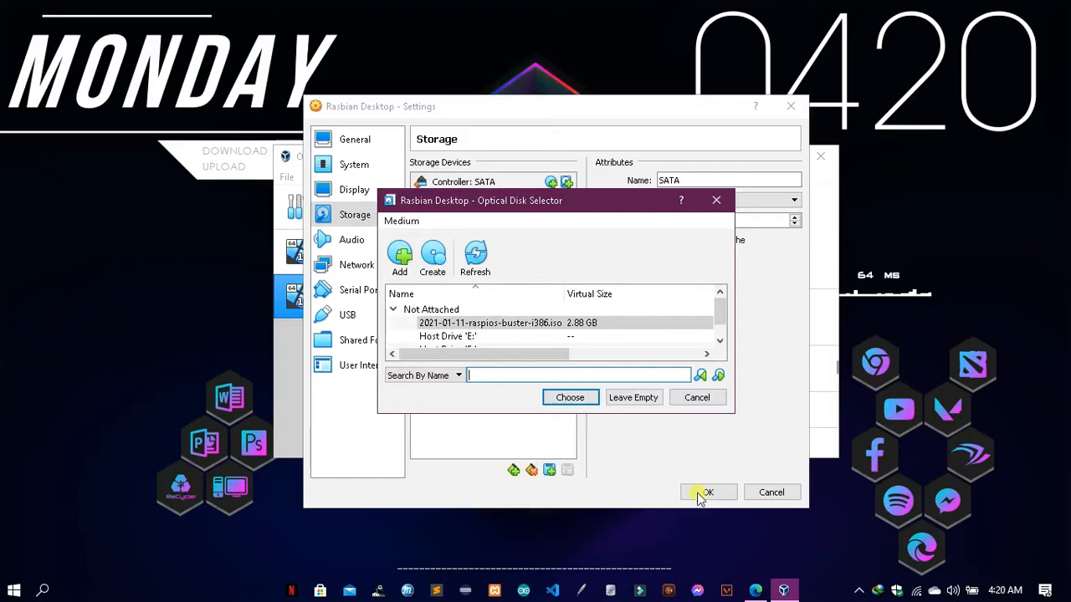
click(543, 332)
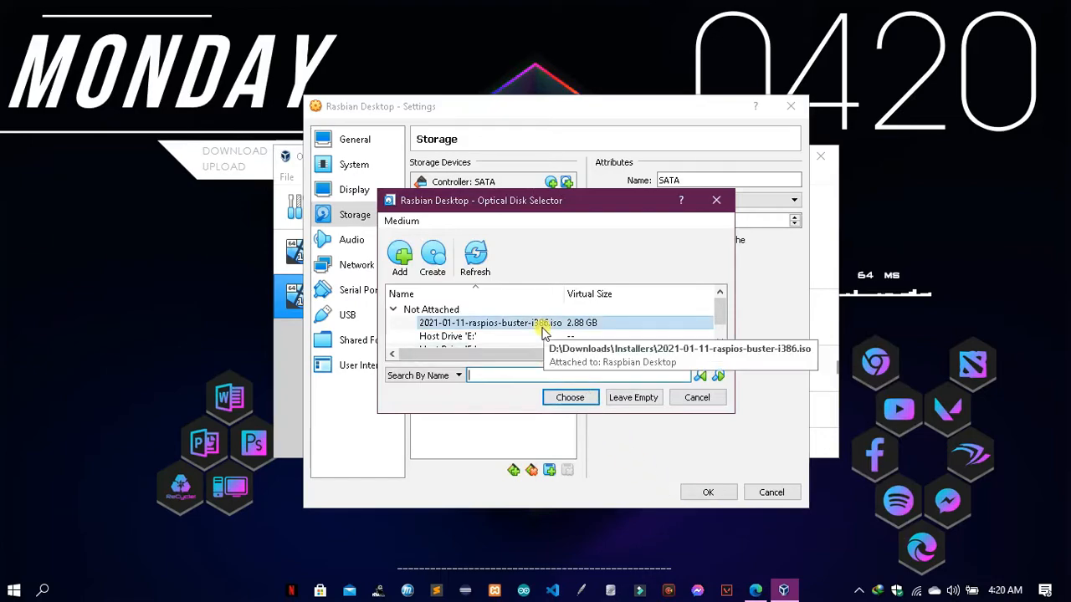
click(566, 397)
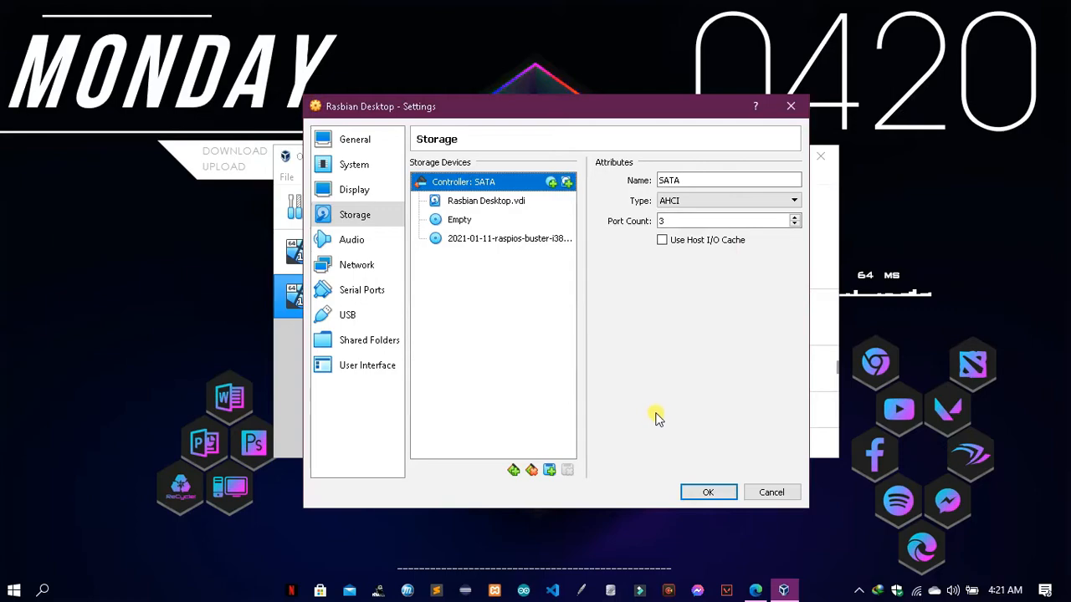
click(696, 491)
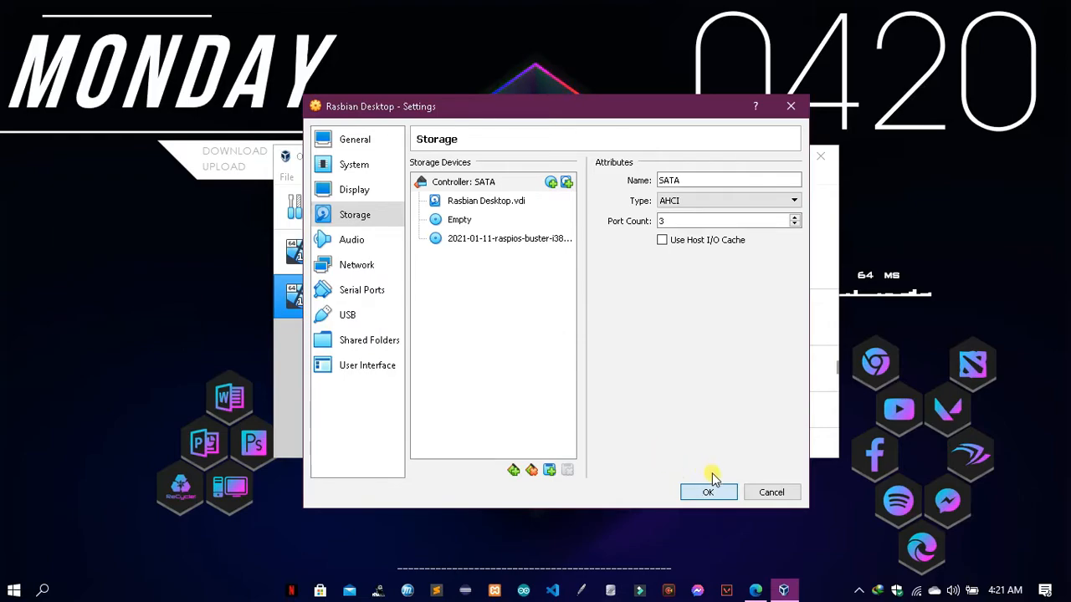
click(715, 489)
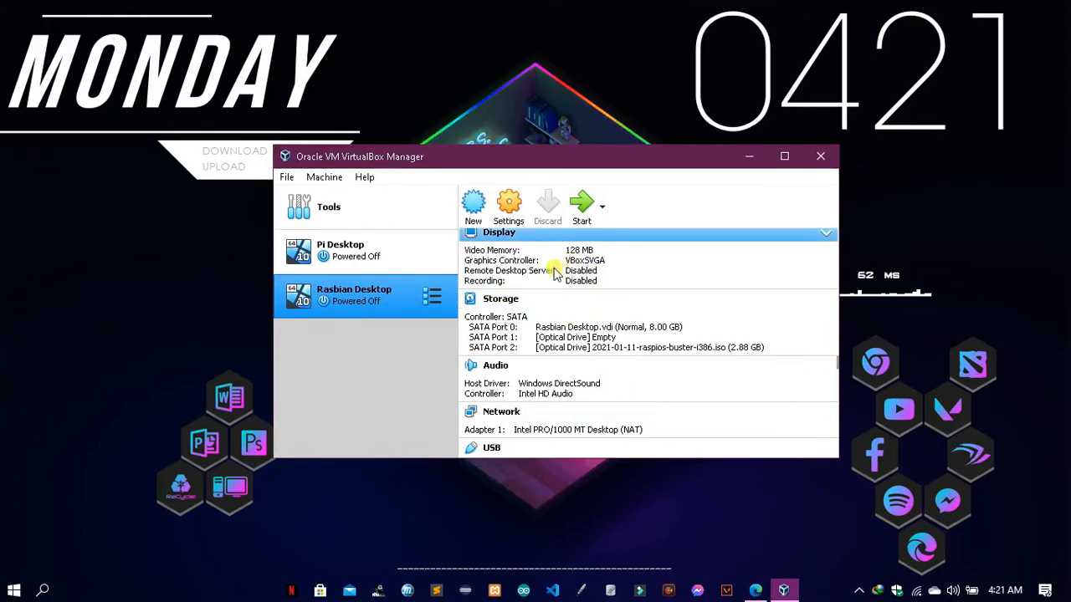
Start the Rasbian Desktop virtual machine with 2021-01-11-raspios-buster-i386.iso as the start-up disk.
scroll(544, 306, up, 3)
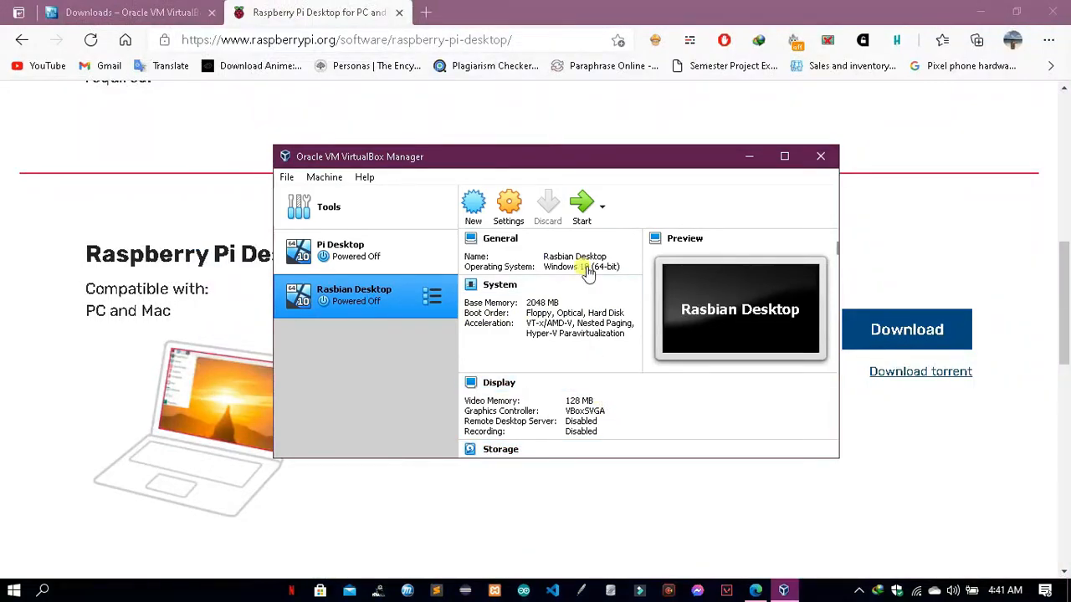
click(582, 214)
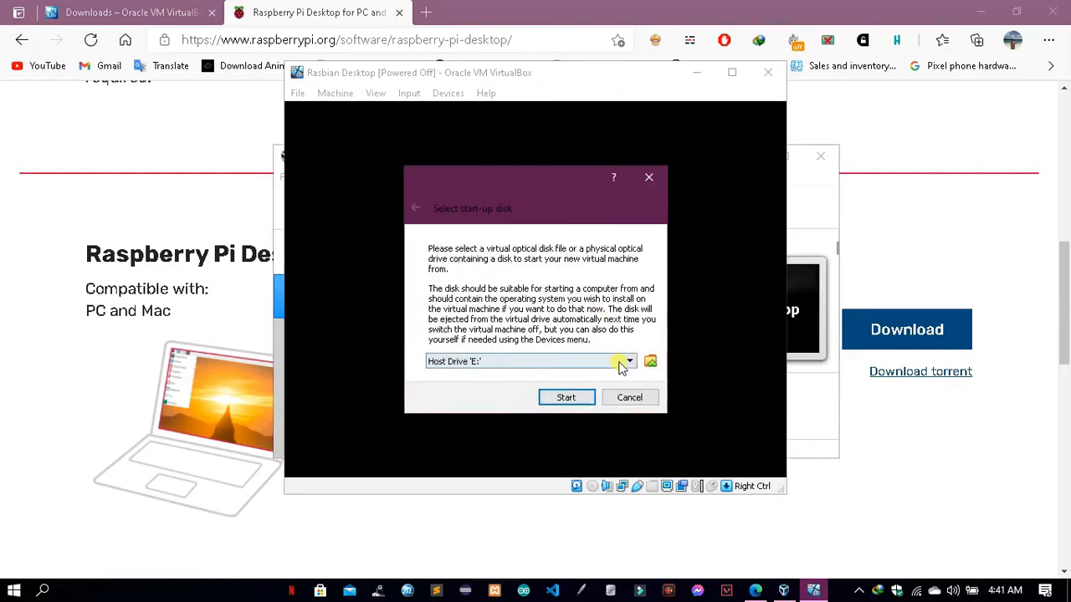
click(624, 366)
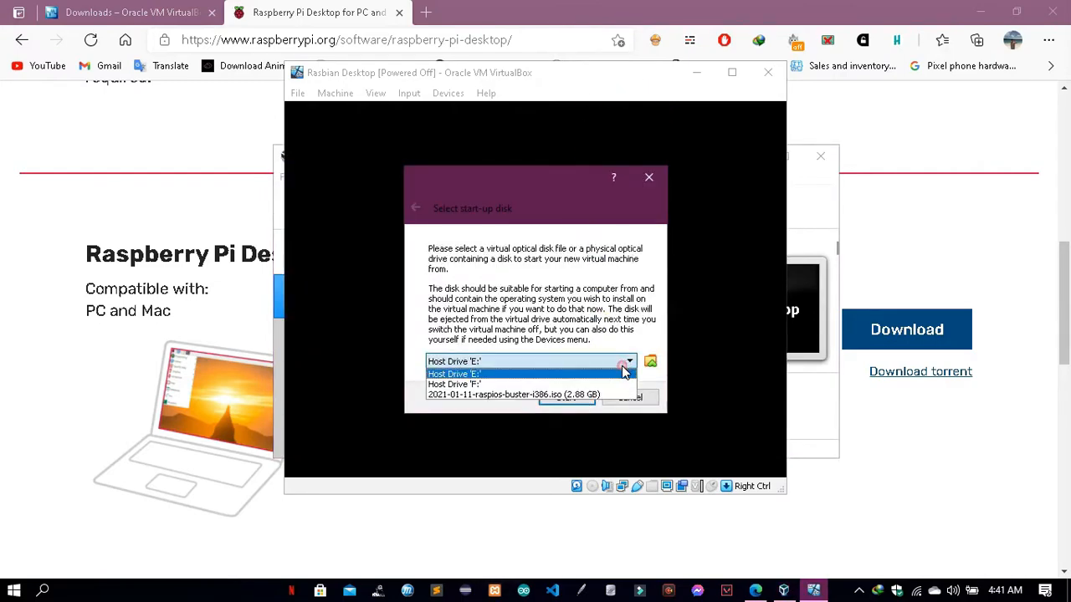
click(565, 396)
click(567, 398)
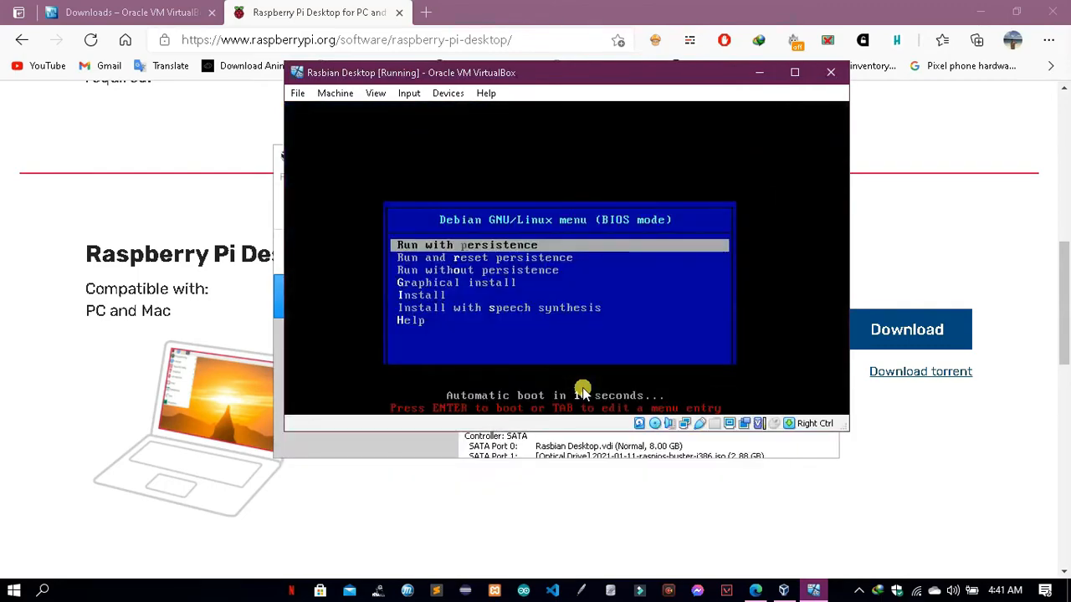
Boot into the Graphical install of the Debian installer and accept the British English keymap.
key(Down)
key(Down)
key(Down)
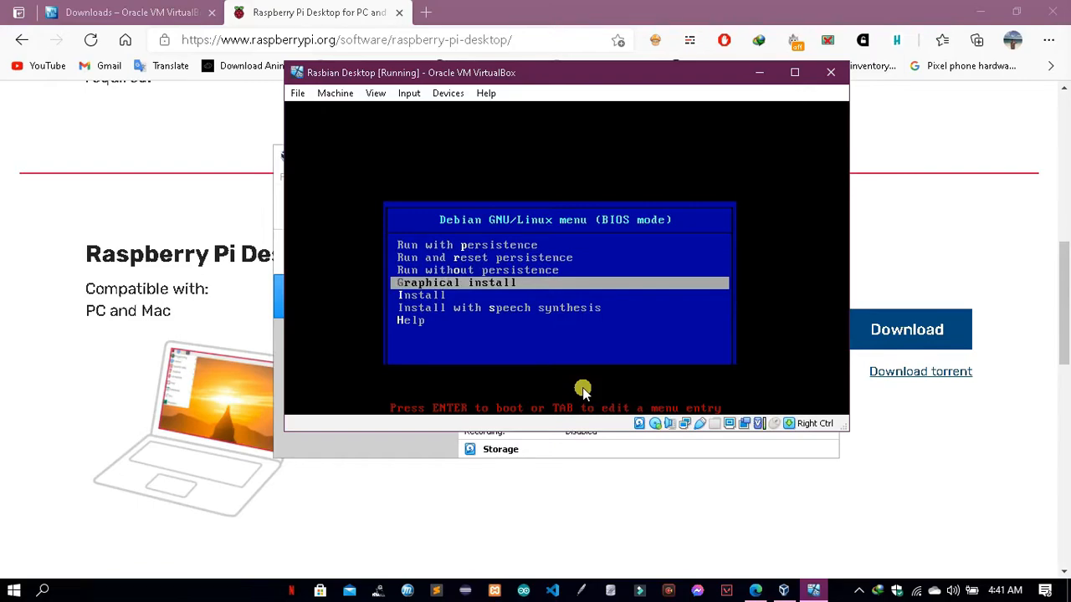
key(Return)
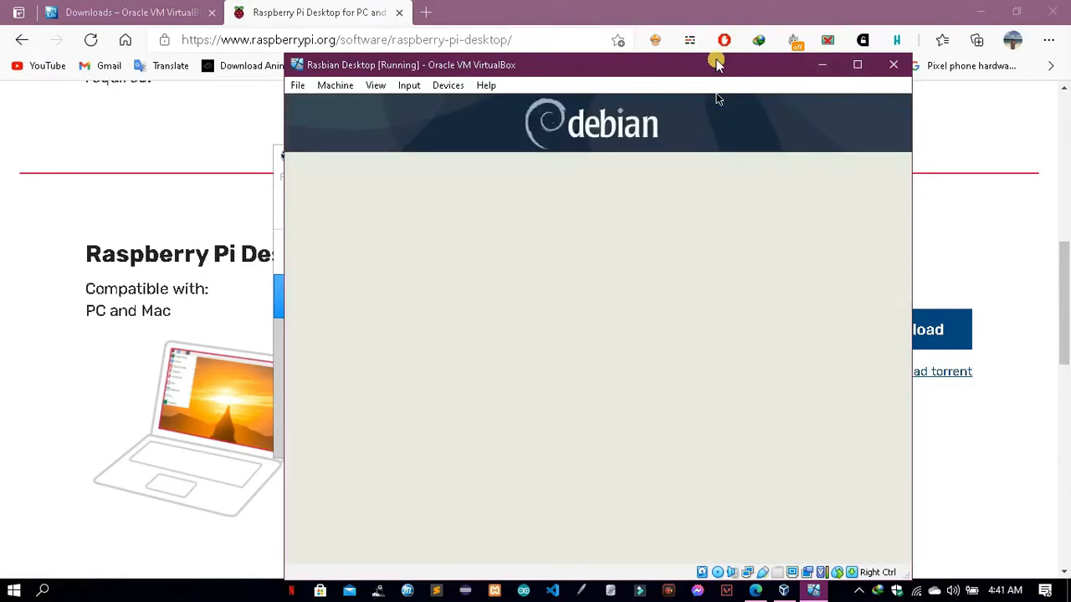
drag(716, 65, 716, 38)
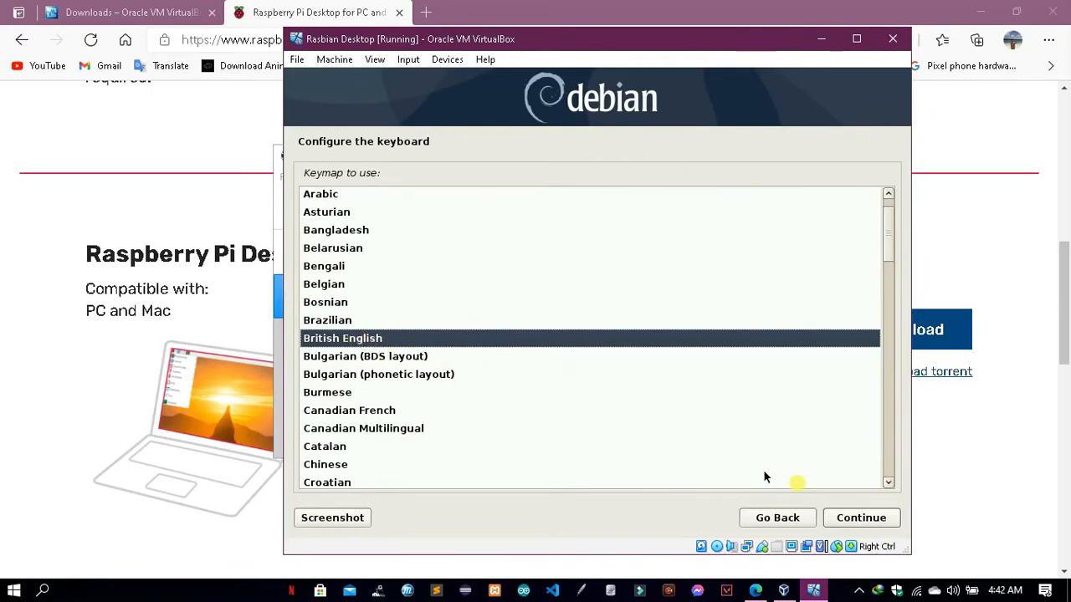
click(862, 520)
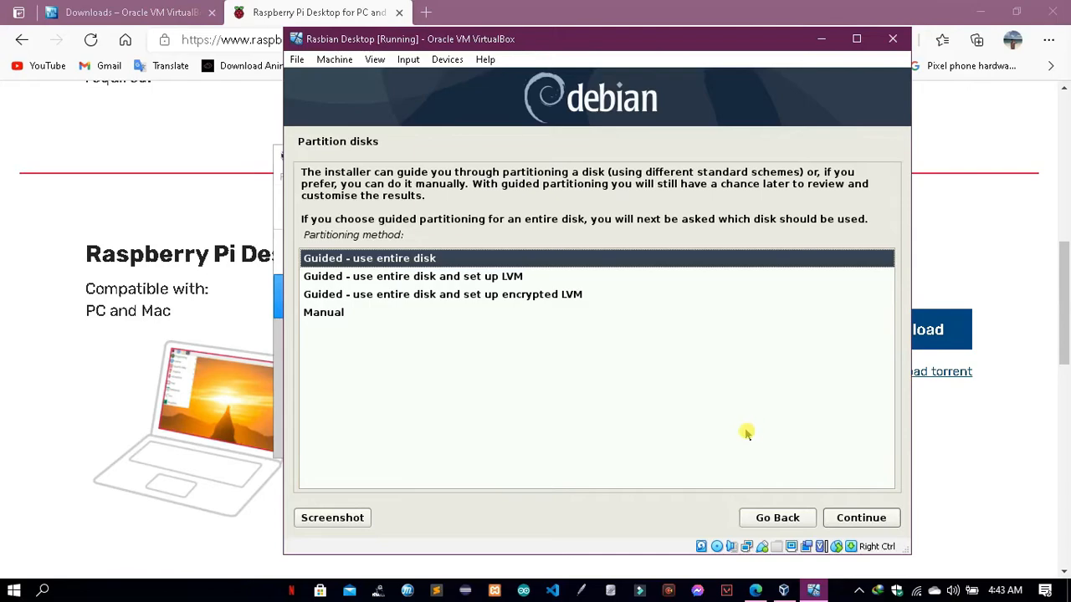
Choose guided partitioning of the entire SCSI1 (sda) VBOX hard disk with all files in one partition.
click(853, 519)
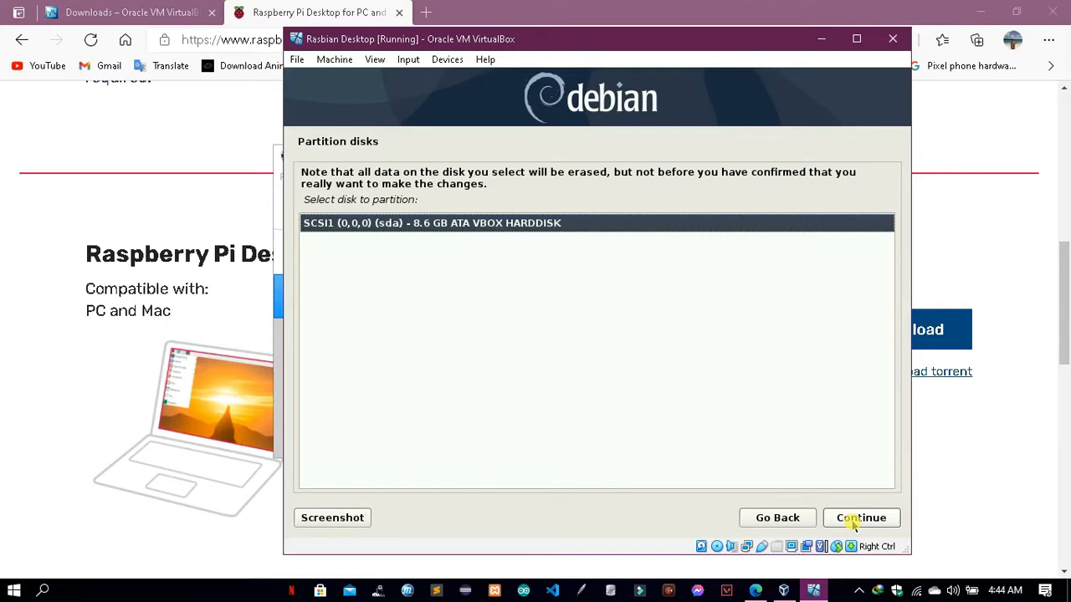
click(853, 518)
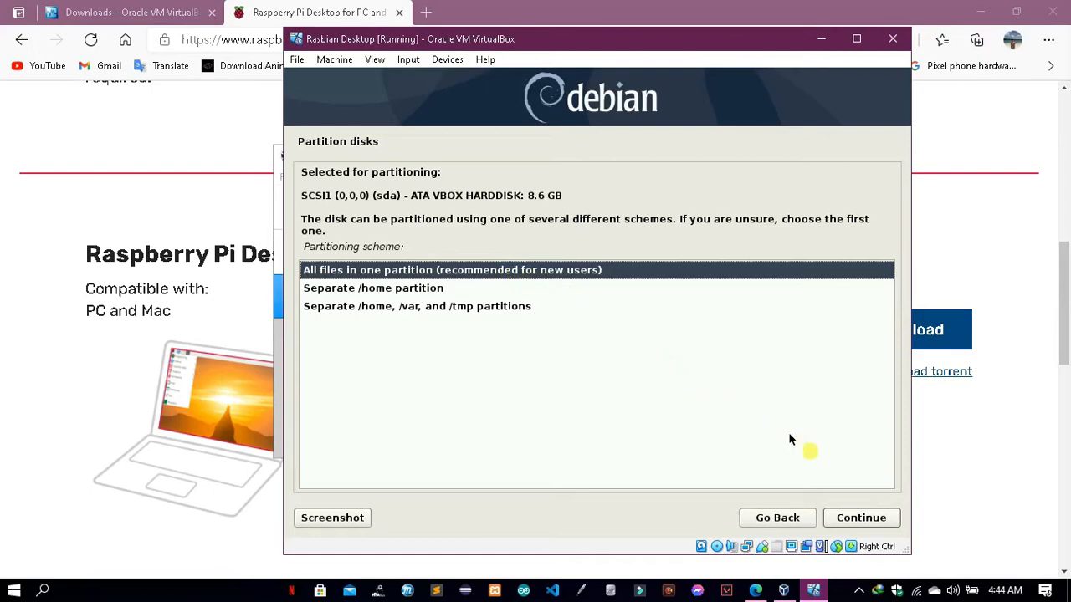
click(865, 520)
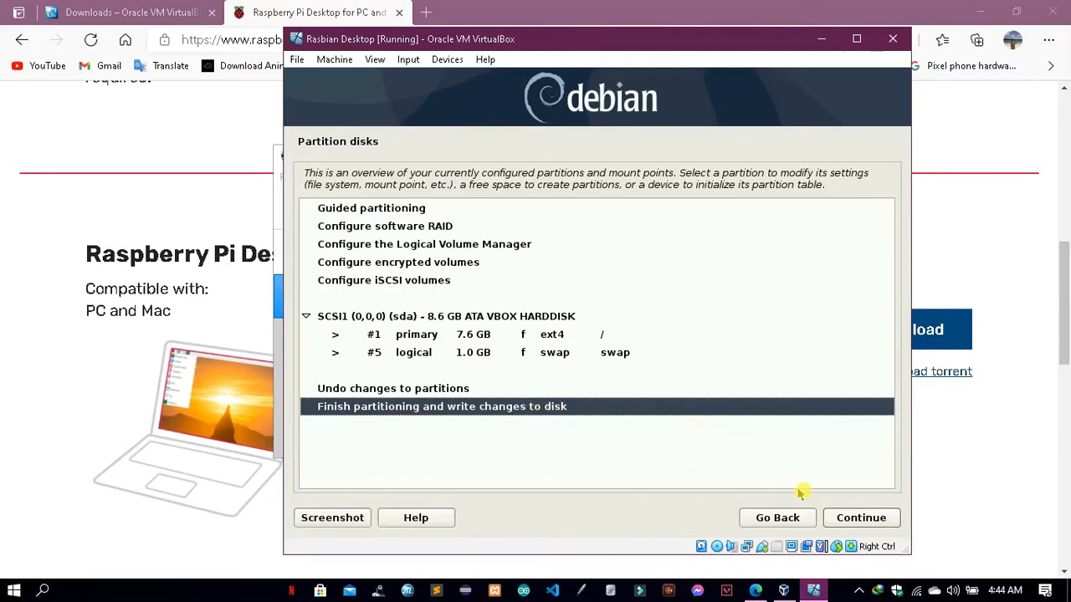
Finish partitioning and confirm with Yes that the changes are written to the disk.
click(862, 519)
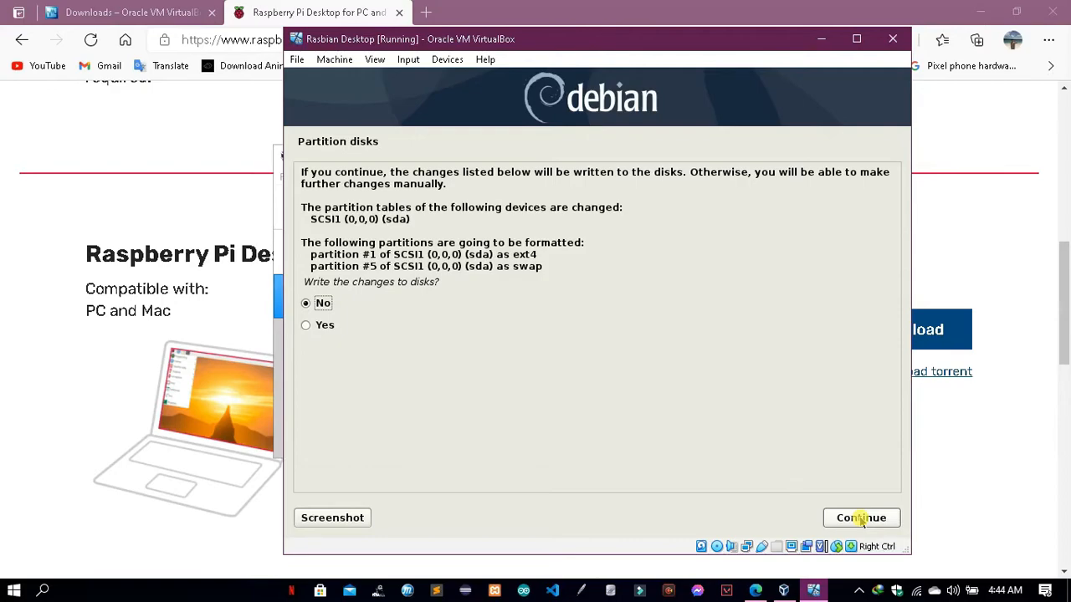
click(328, 332)
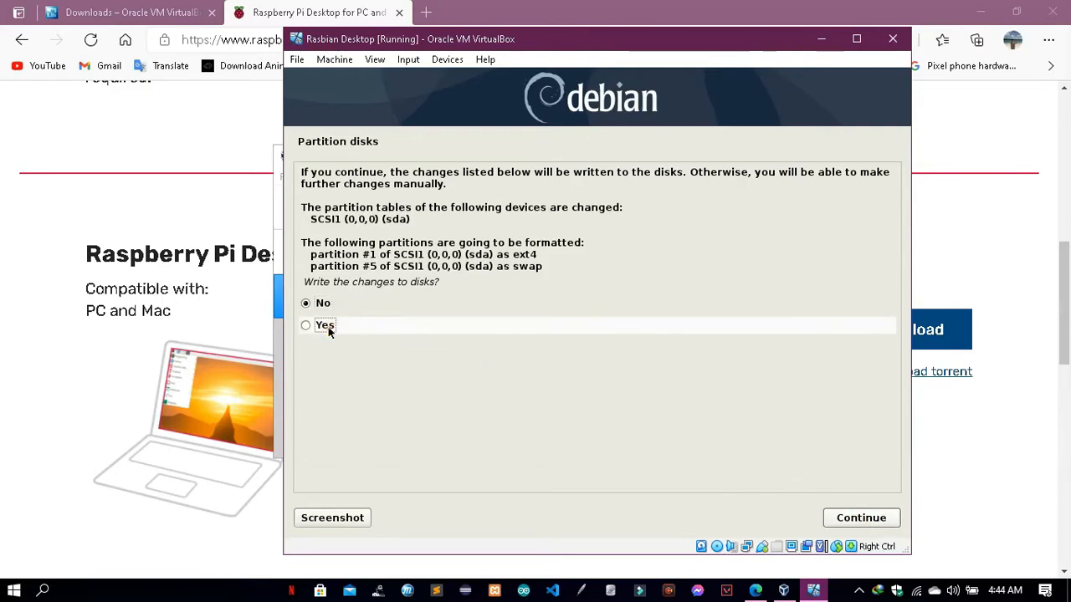
click(328, 331)
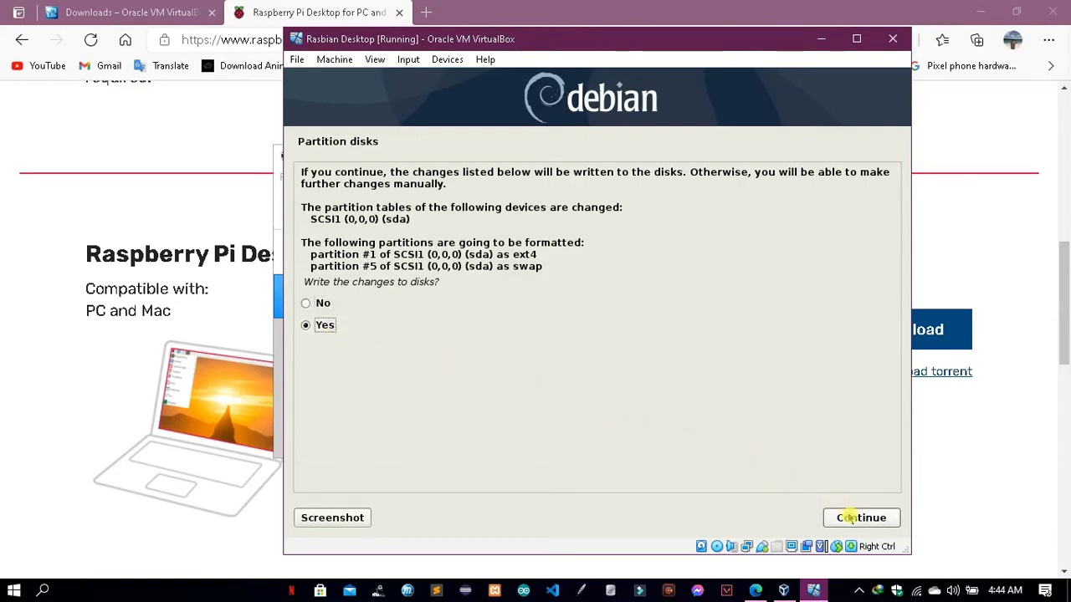
click(848, 517)
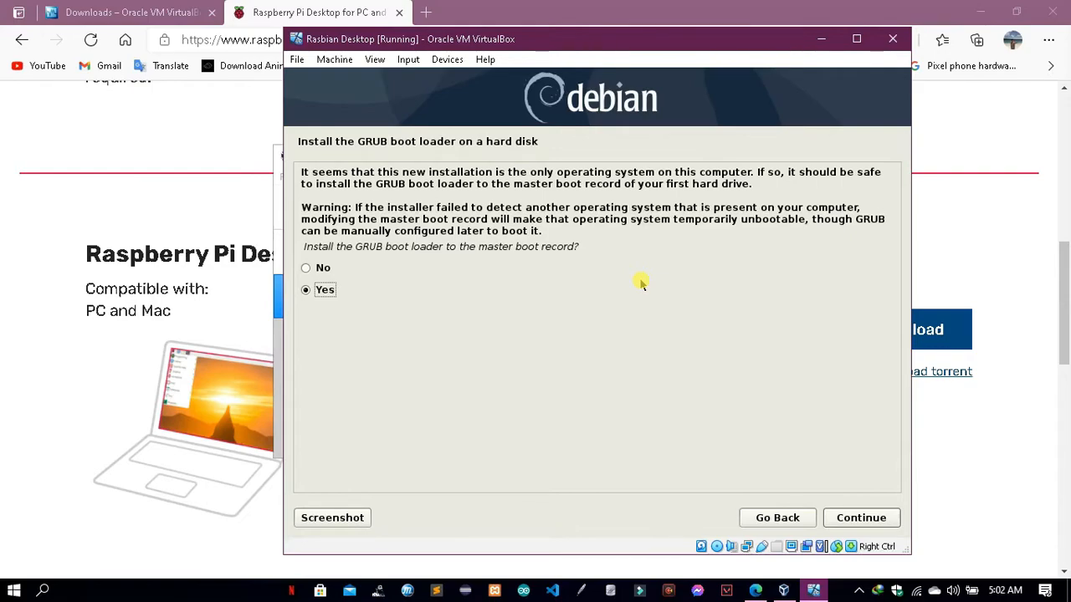
Install the GRUB boot loader to the master boot record of /dev/sda and finish the installation by booting the new system.
click(839, 519)
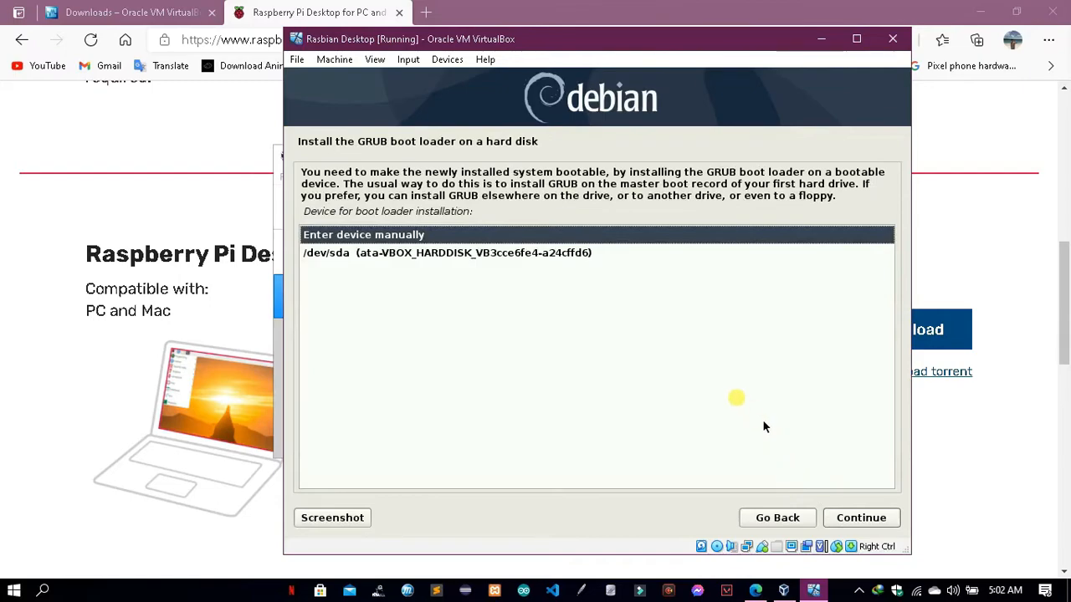
click(471, 259)
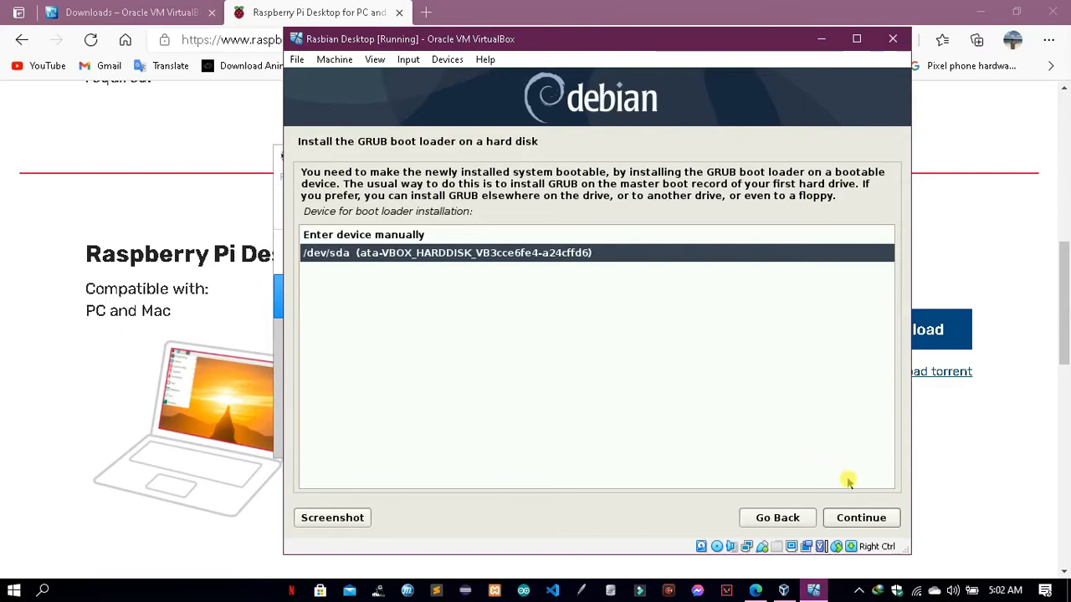
click(855, 525)
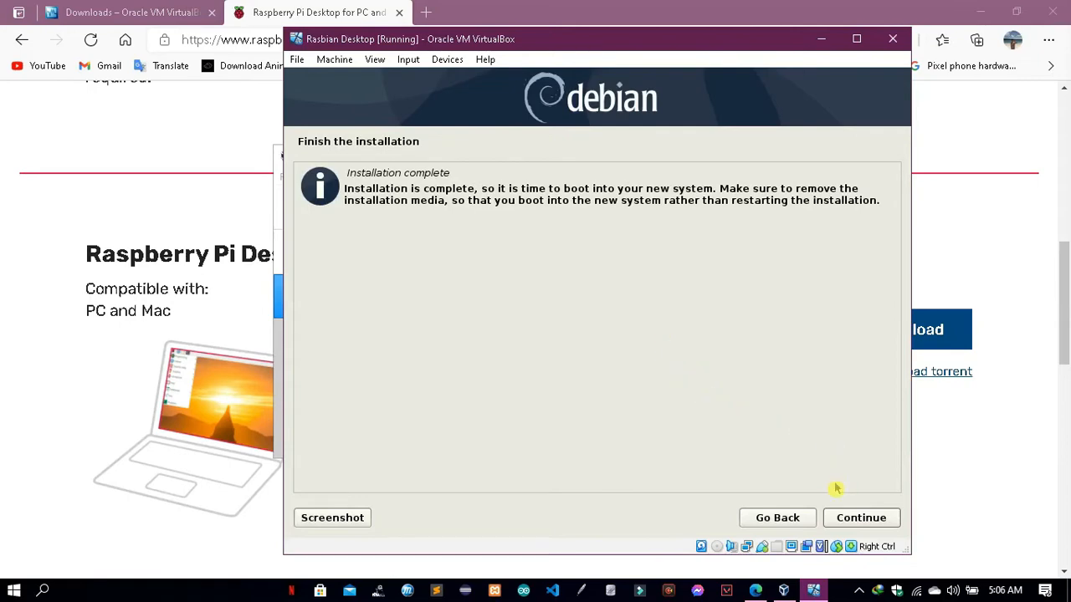
click(847, 519)
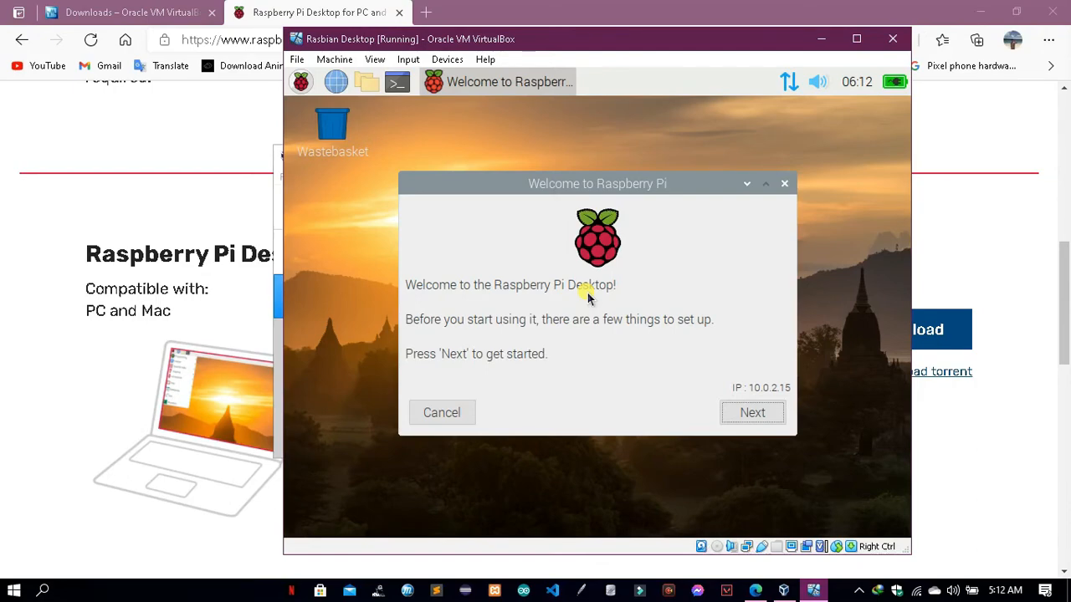
Complete the Raspberry Pi welcome setup with United Kingdom, British English and London, leaving the new password blank and skipping the software update.
click(768, 419)
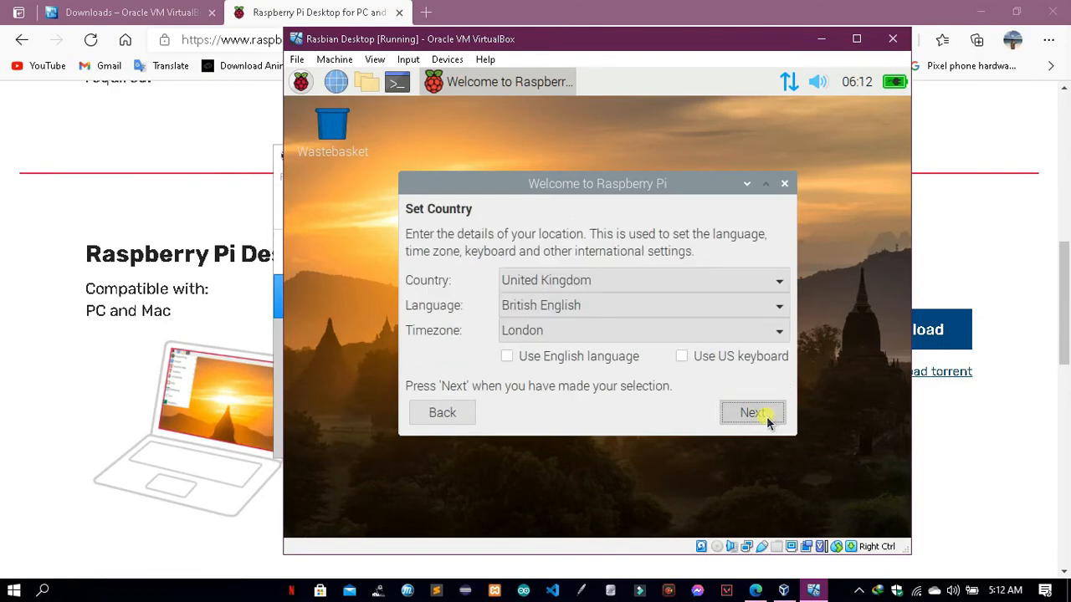
click(749, 418)
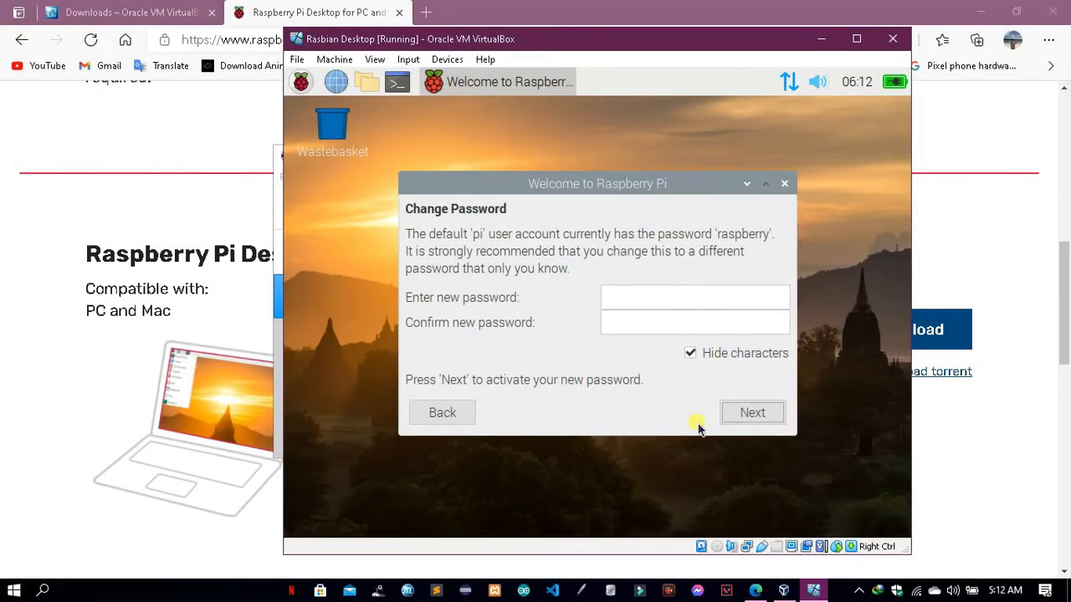
click(771, 417)
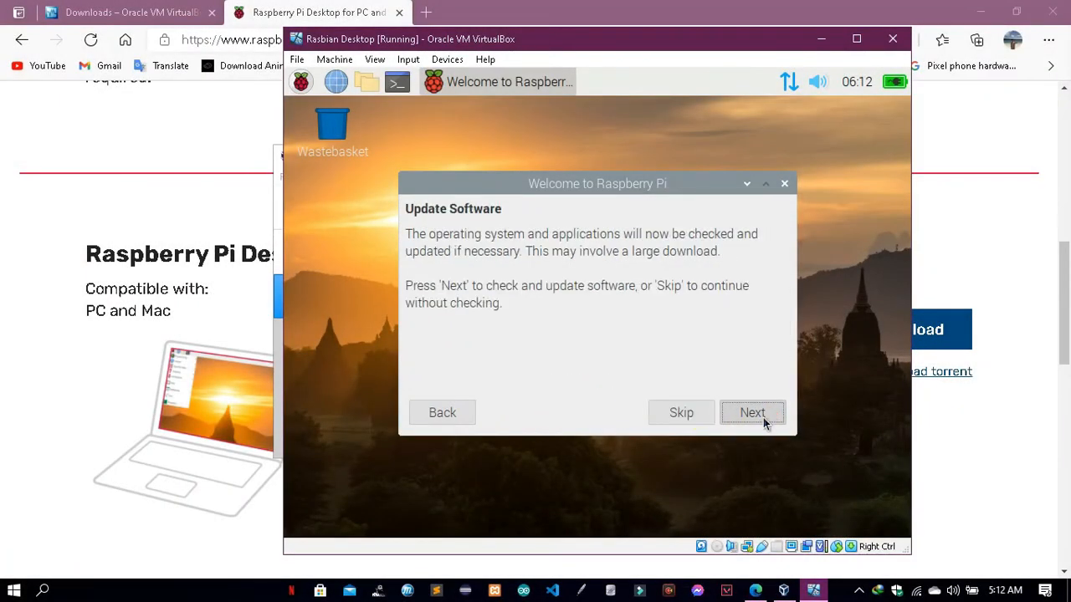
click(691, 415)
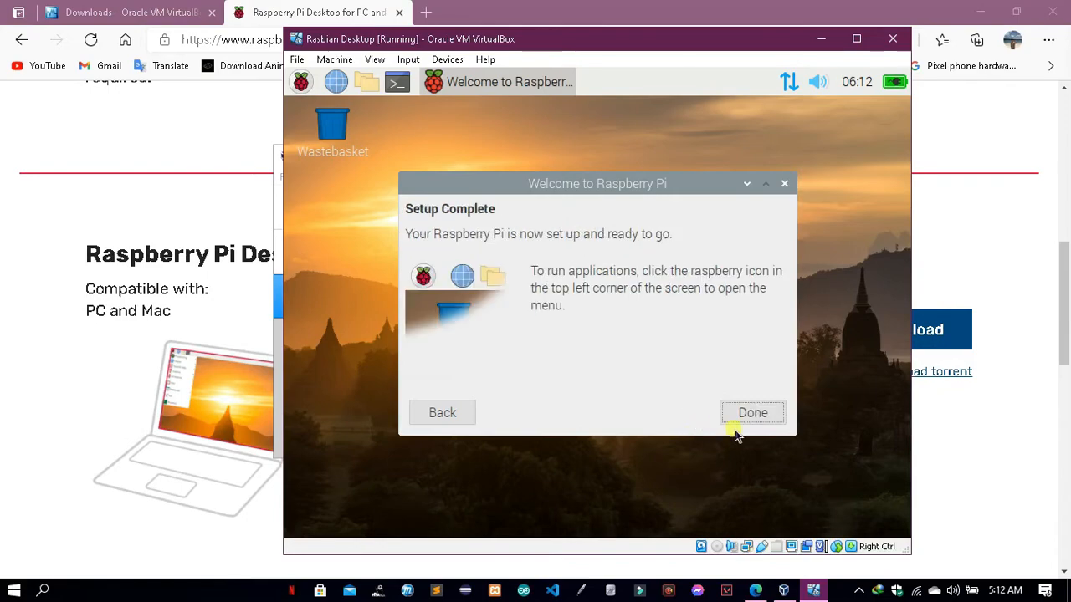
click(753, 412)
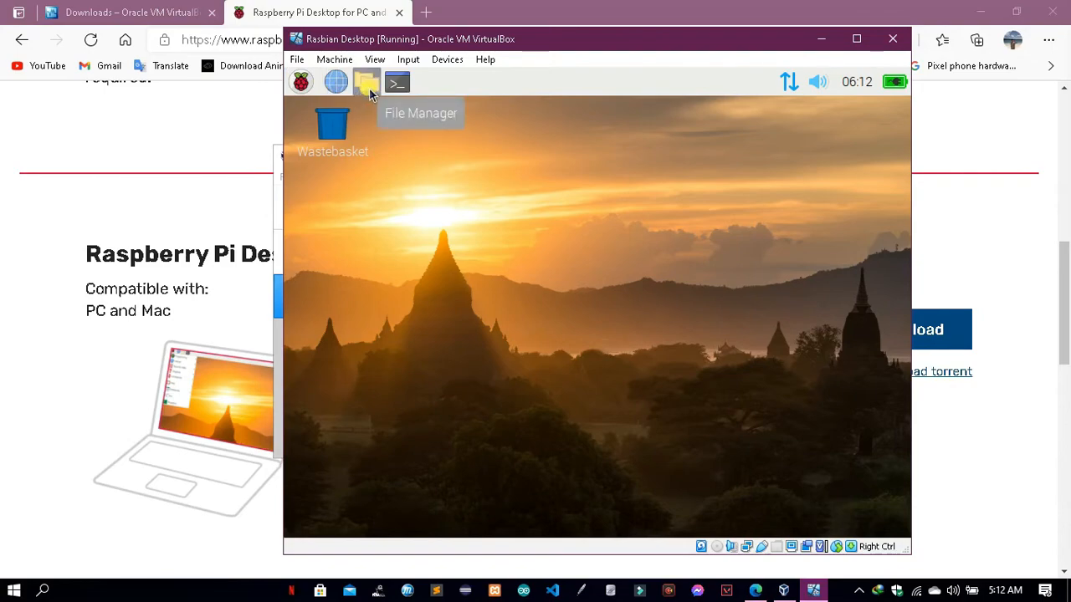
Look through the installed application categories of the Raspberry Pi desktop, including Programming, Education, Office, Games and Help.
click(311, 94)
mouse_move(322, 113)
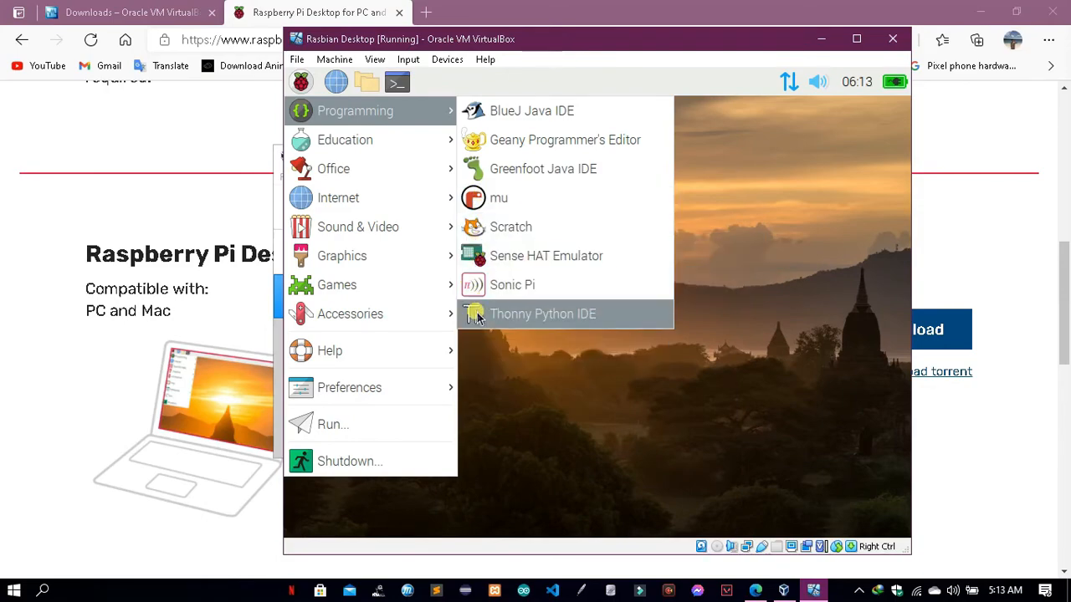
mouse_move(362, 149)
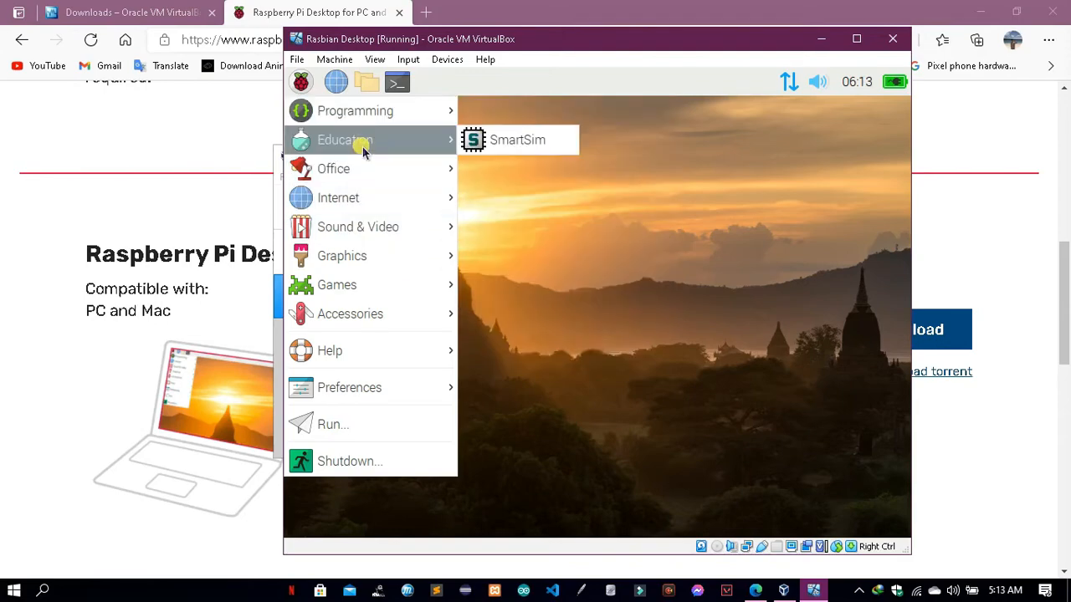
mouse_move(418, 176)
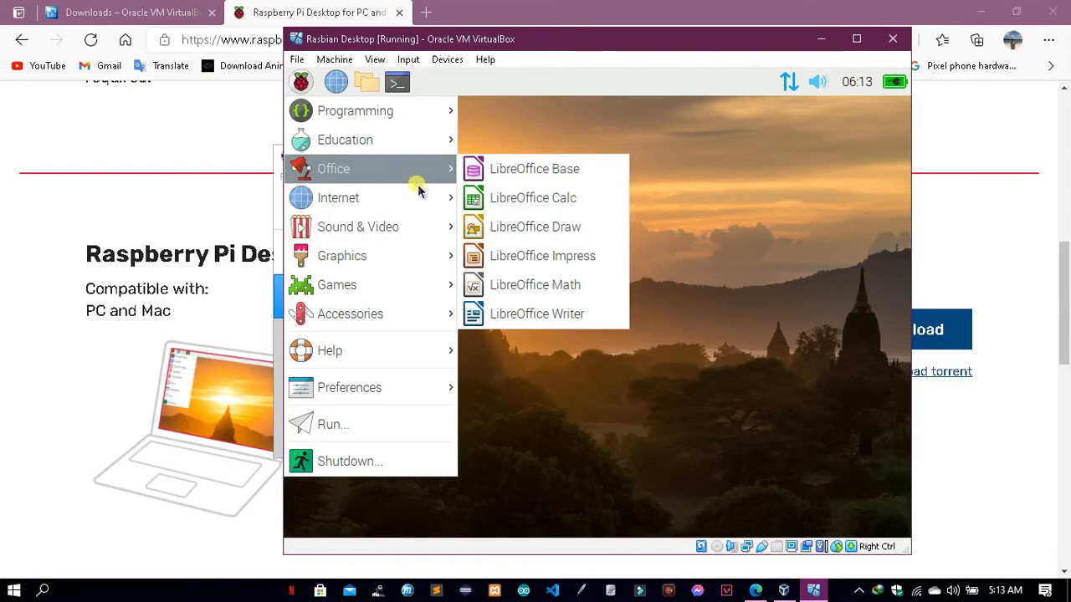
mouse_move(420, 202)
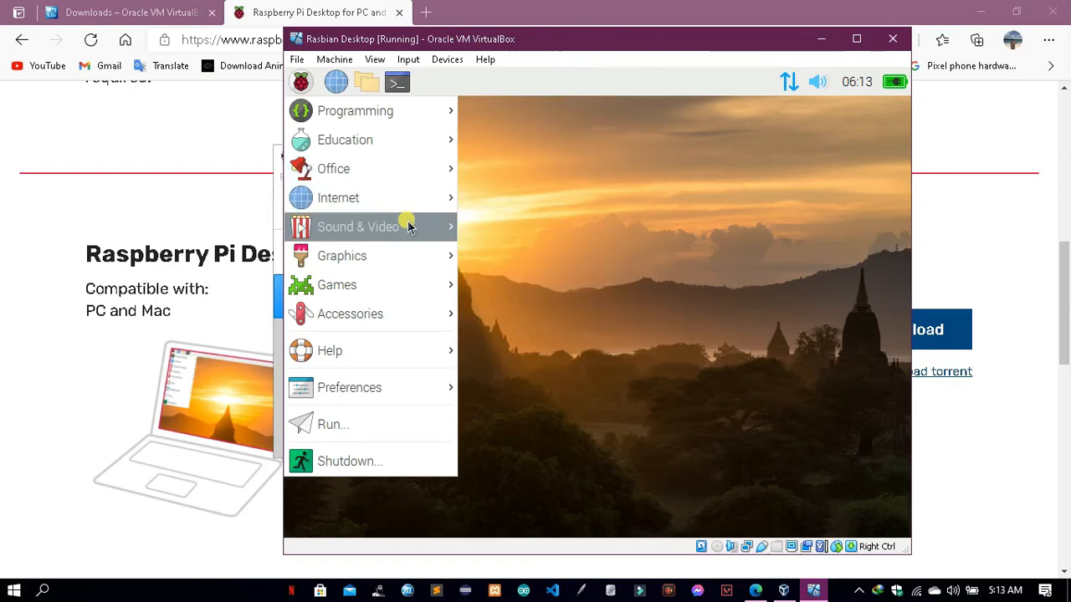
mouse_move(407, 235)
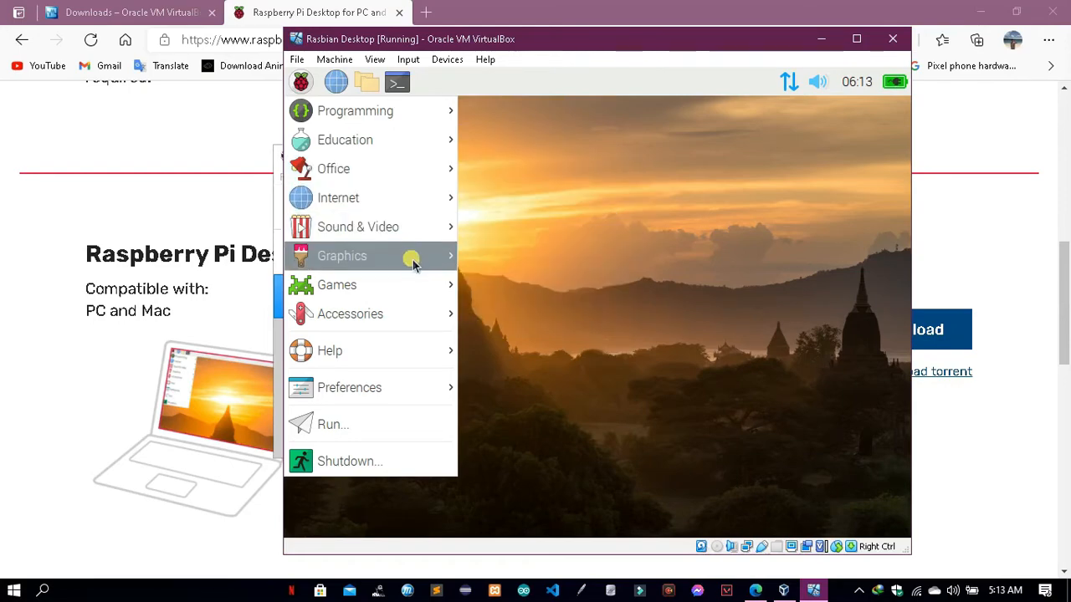
mouse_move(413, 265)
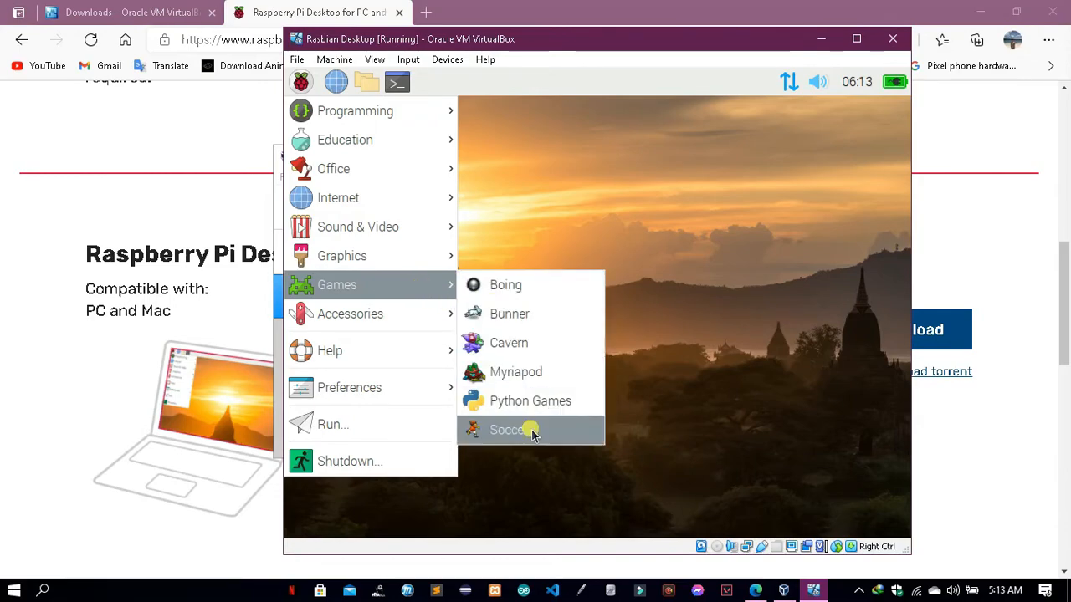
mouse_move(410, 316)
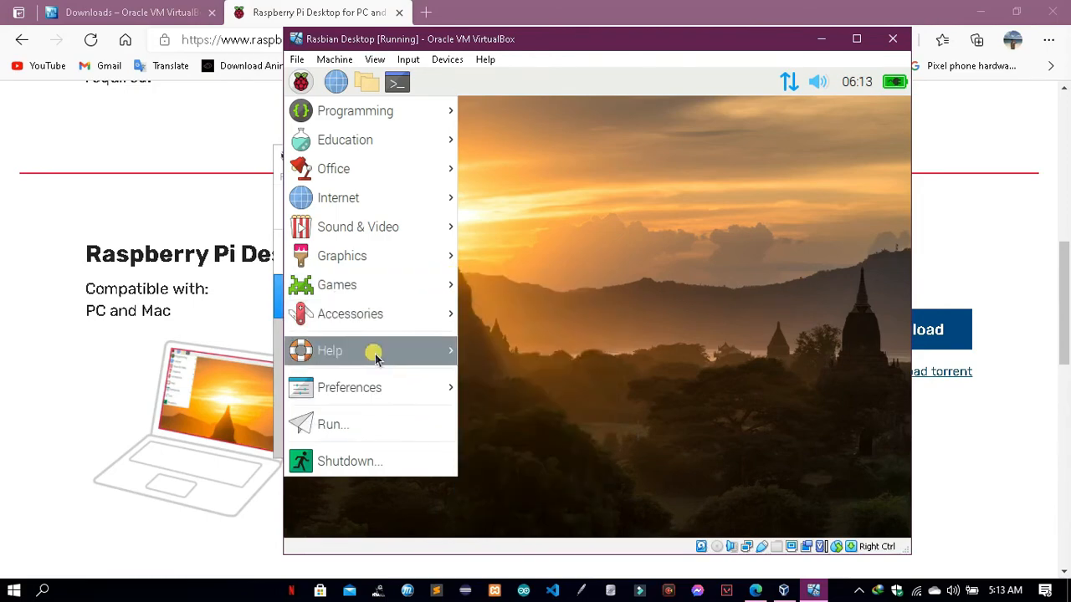
mouse_move(376, 358)
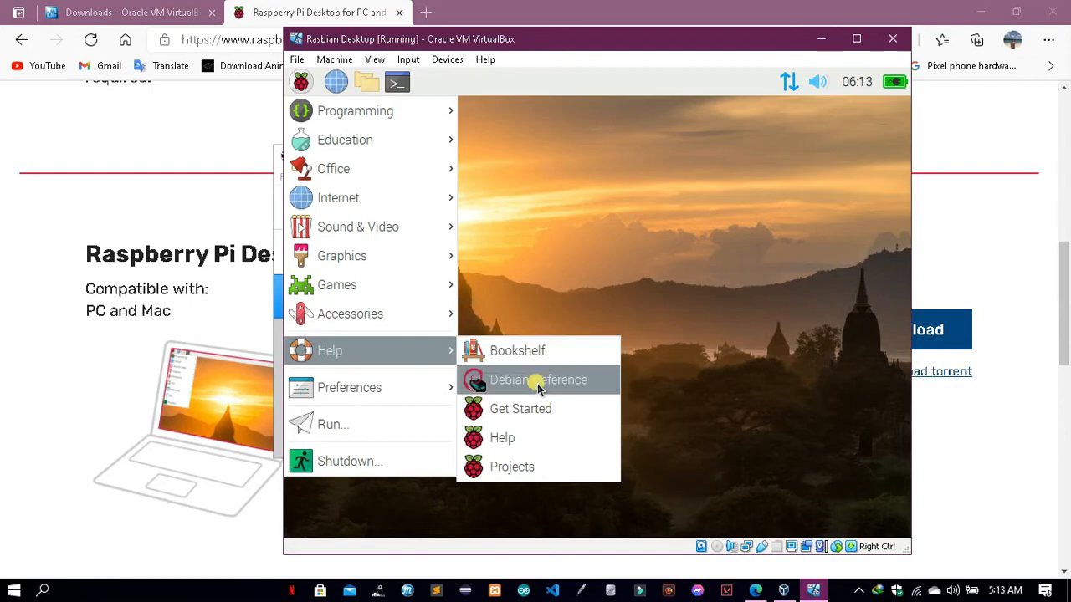
mouse_move(423, 400)
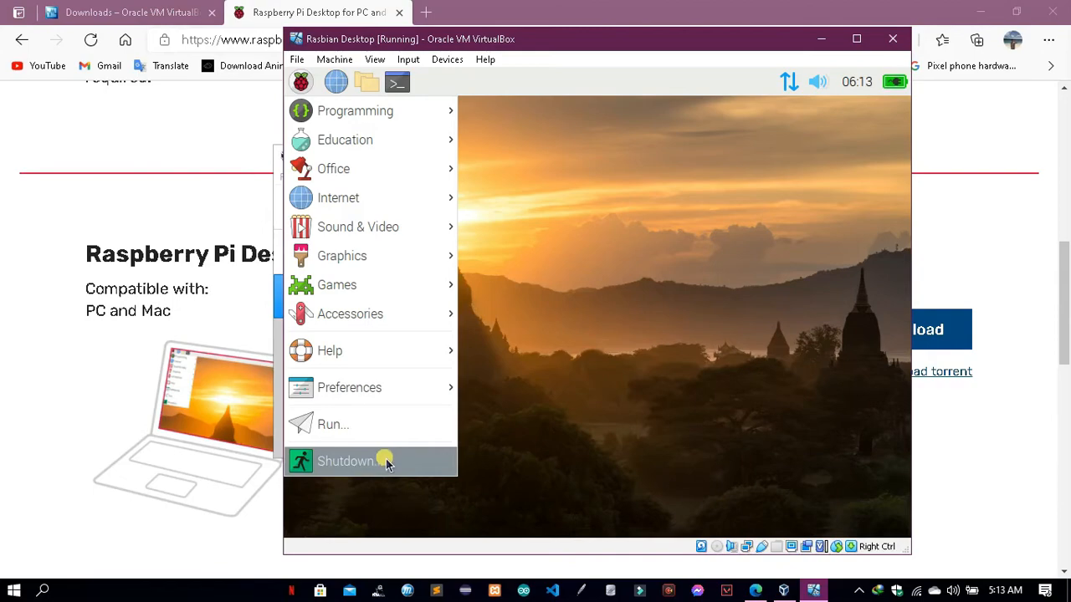
Close the application list and open the File Manager on the pi home folder.
click(364, 87)
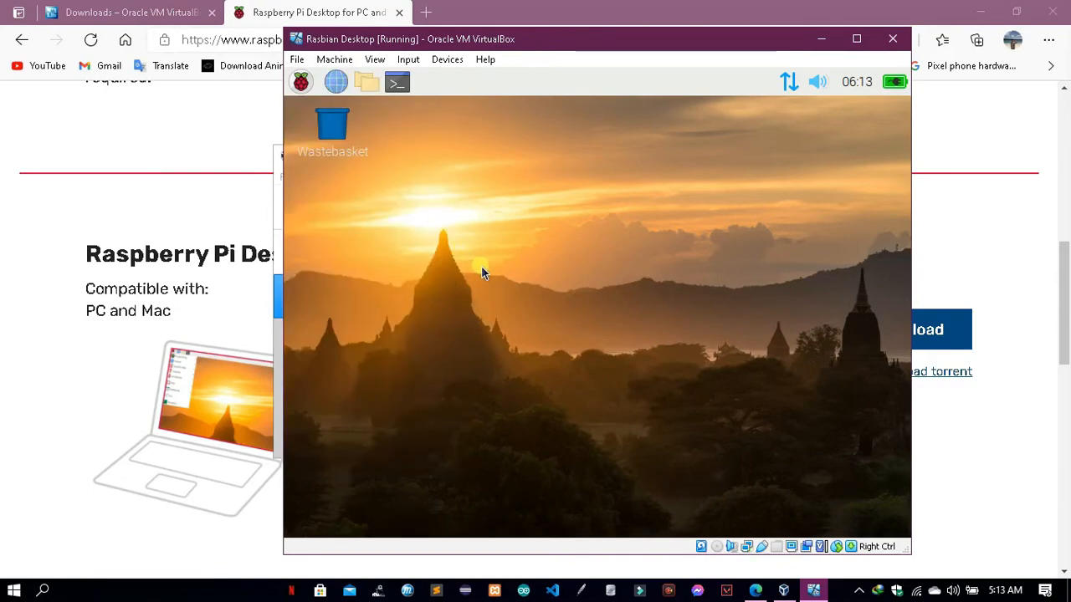
click(372, 86)
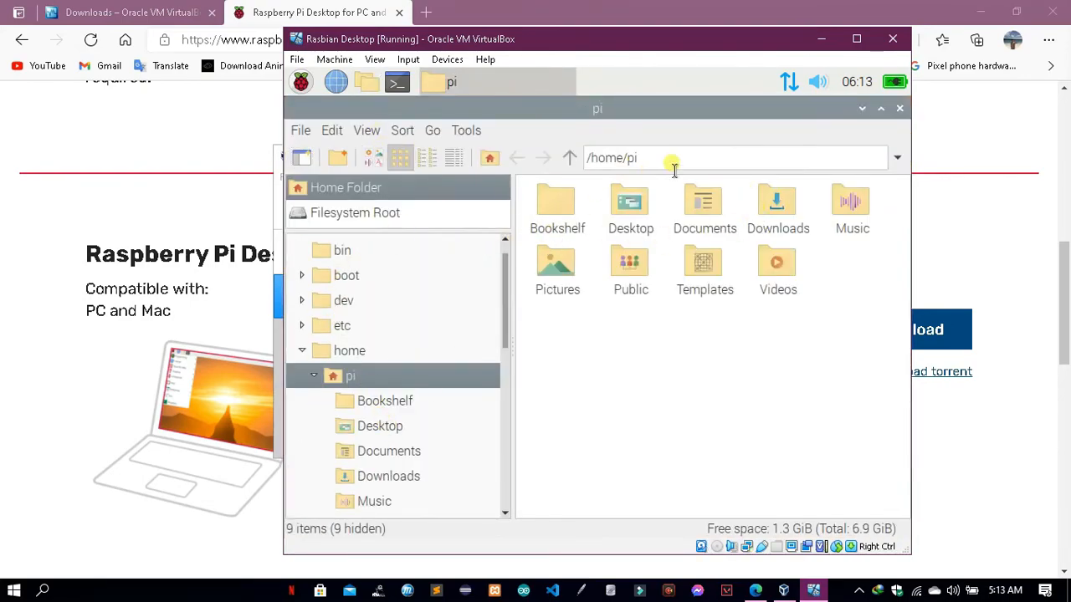
Close the File Manager, then open a terminal window to view its prompt and close it again.
click(900, 112)
click(409, 87)
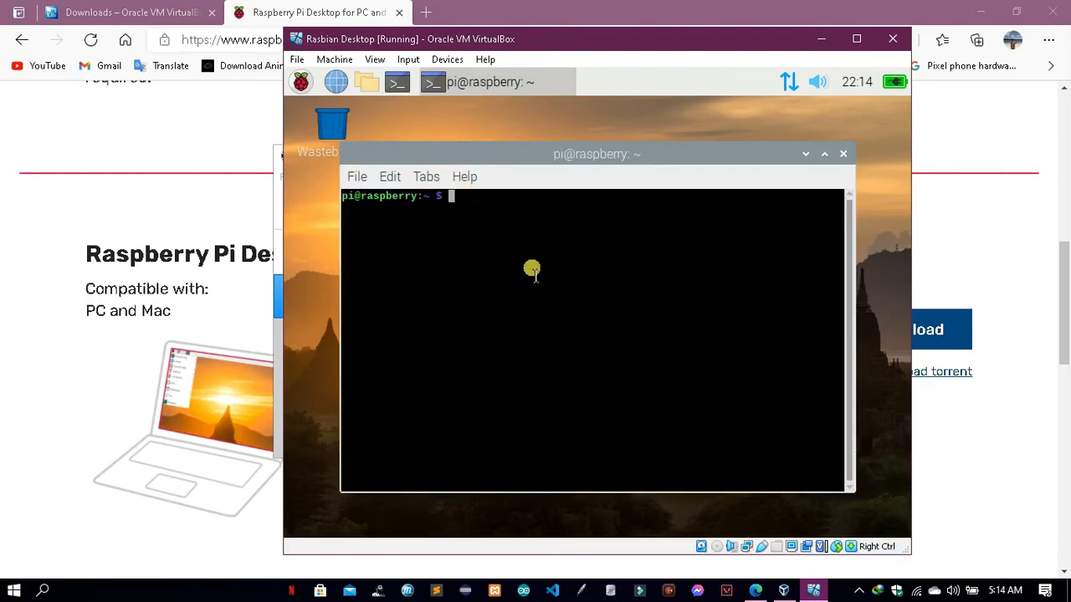
click(841, 155)
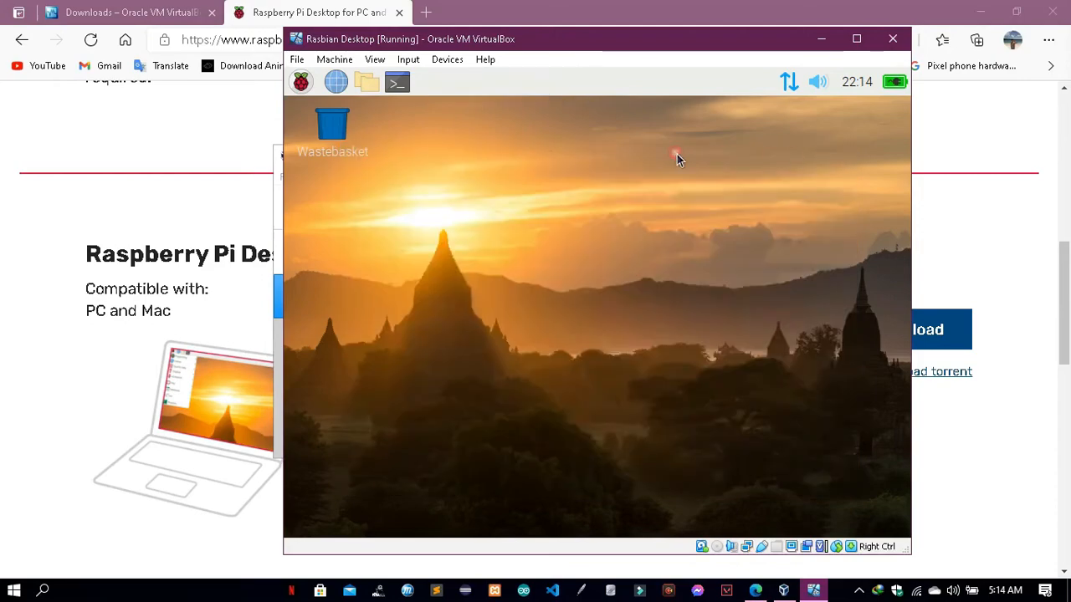
Open the Chromium web browser in the virtual machine and go to youtube.com.
click(338, 82)
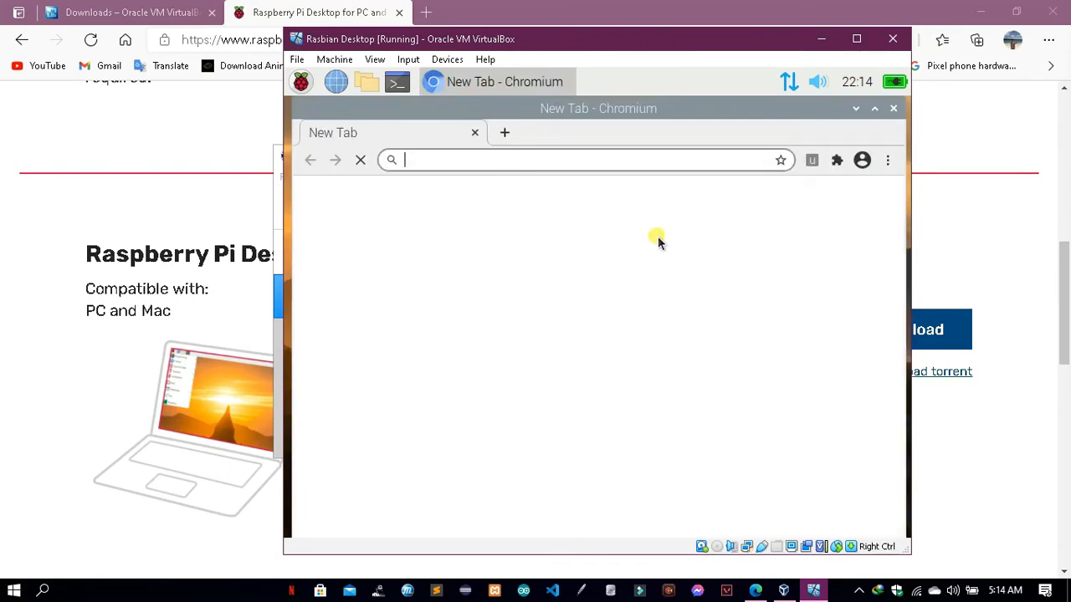
text(youttbe)
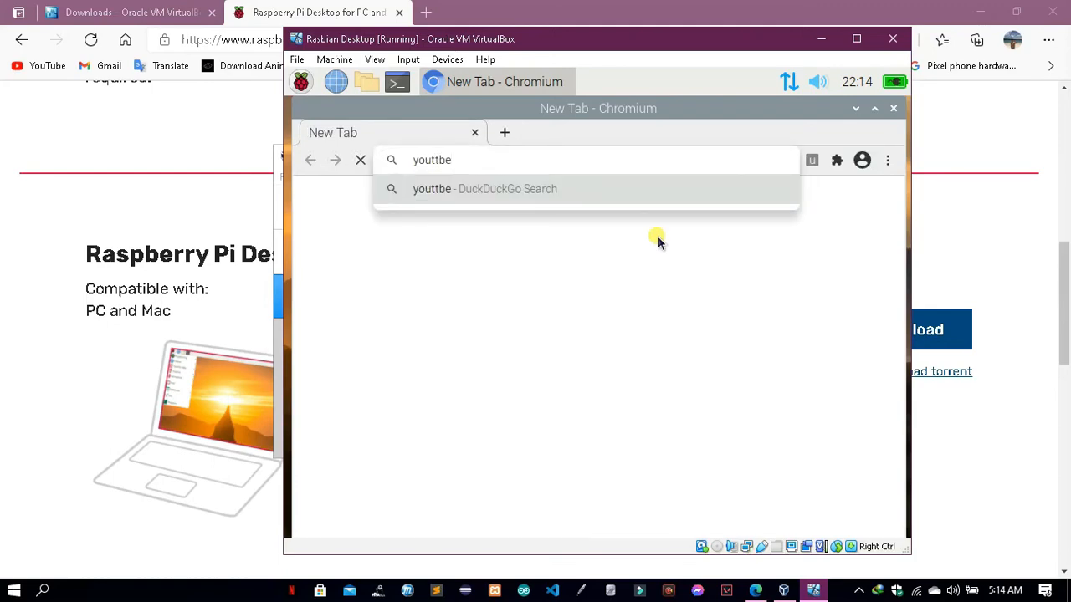
text(.coma)
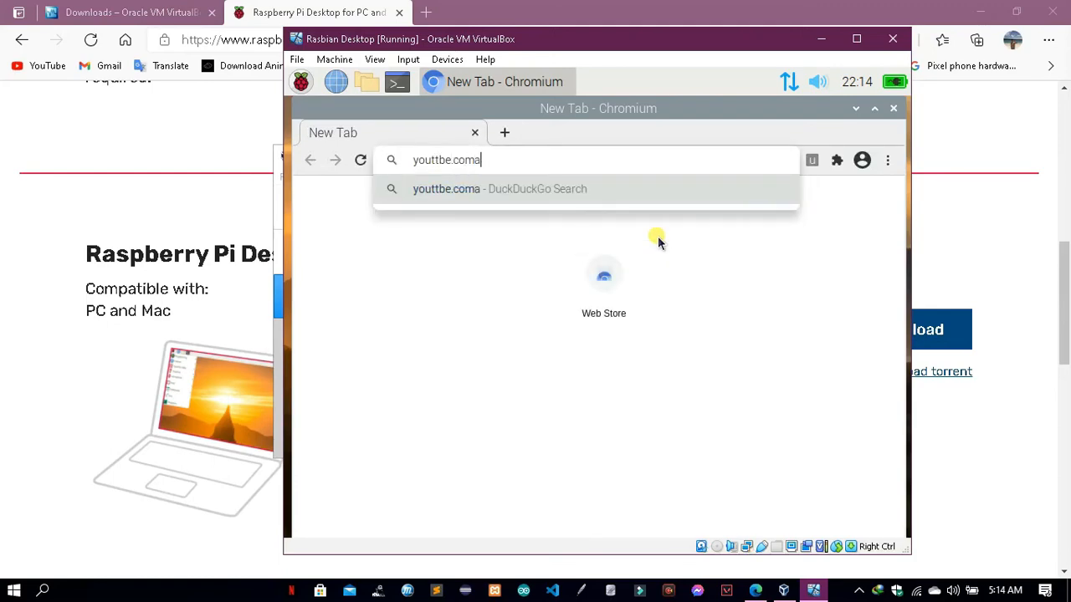
key(ctrl+a)
text(you)
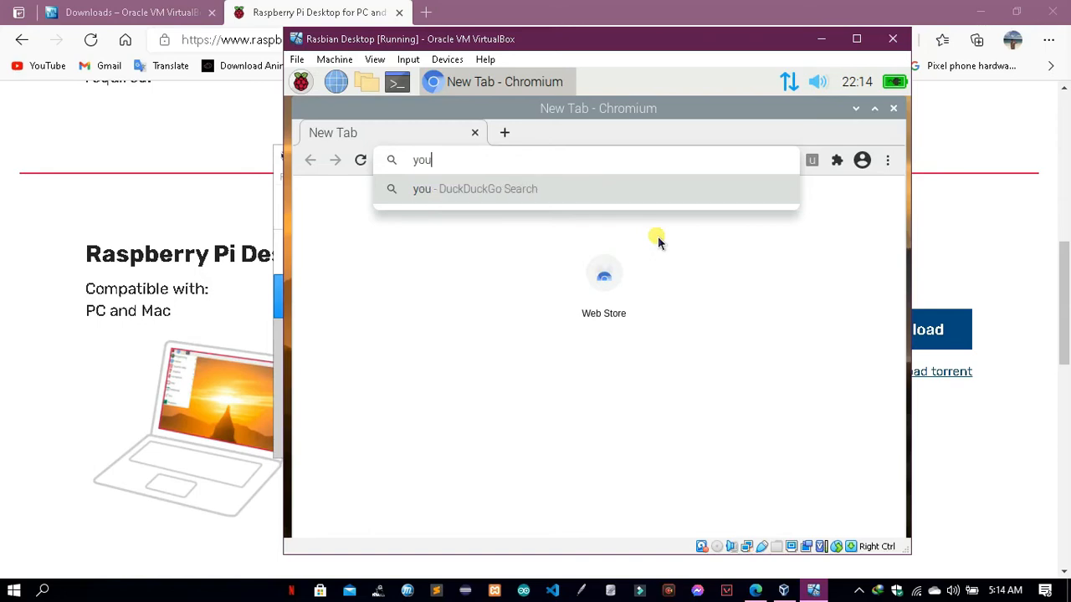
text(tube.com)
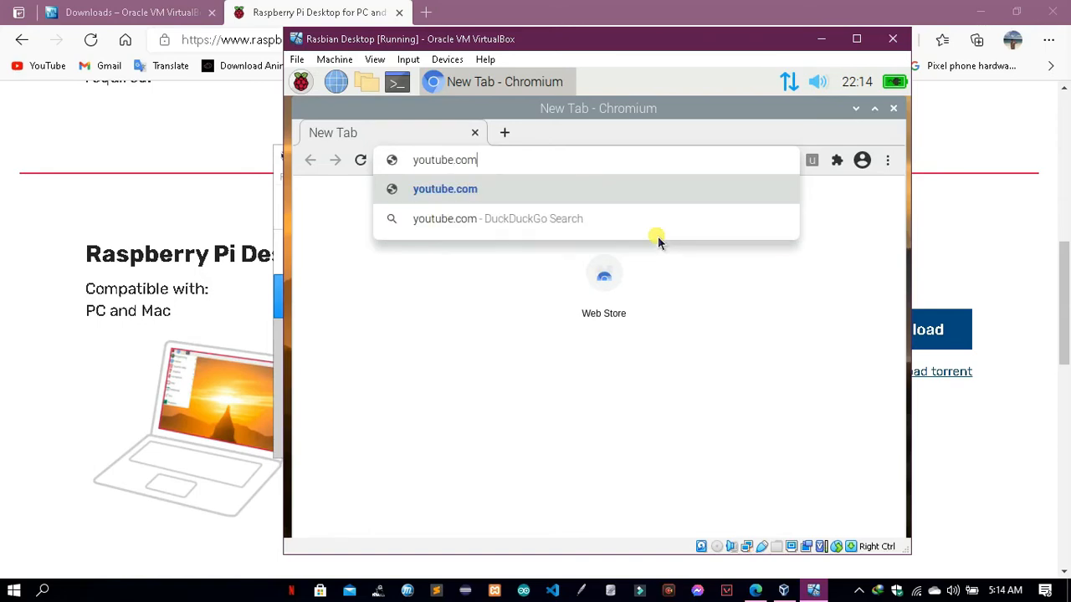
key(Return)
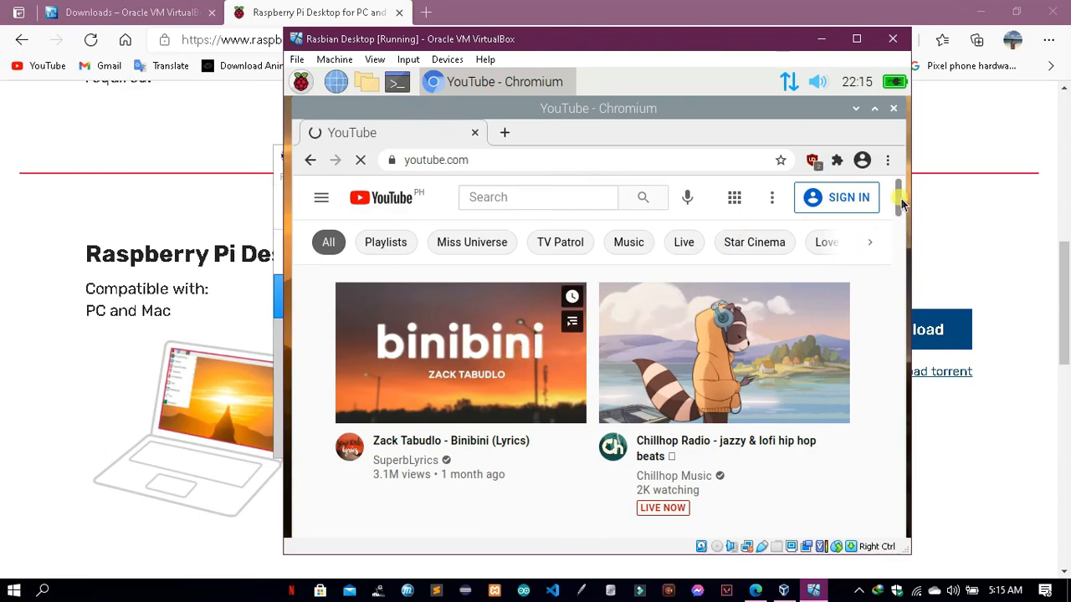
Look through the recommended videos on the YouTube home page and close the Chromium browser.
drag(900, 200, 902, 220)
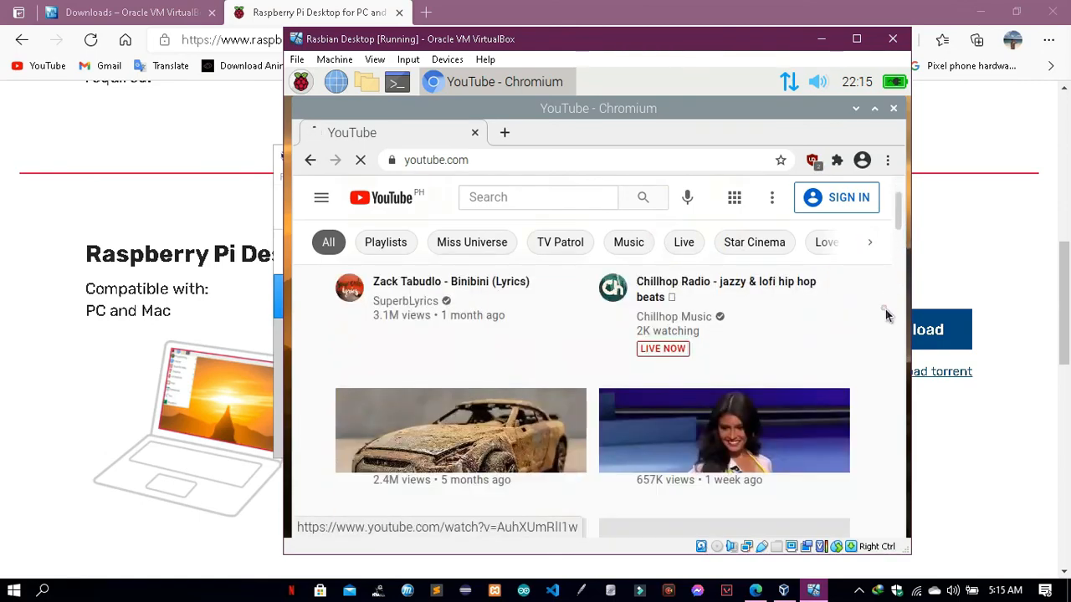
scroll(880, 322, down, 3)
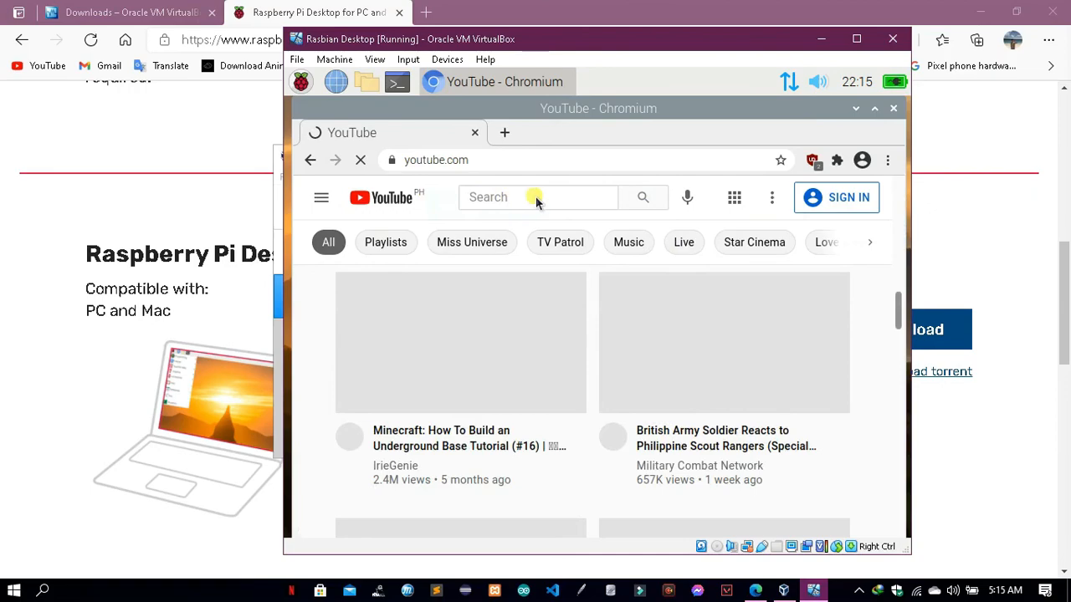
mouse_move(586, 109)
mouse_down()
mouse_move(593, 88)
mouse_move(544, 119)
mouse_move(604, 112)
mouse_move(598, 95)
mouse_up()
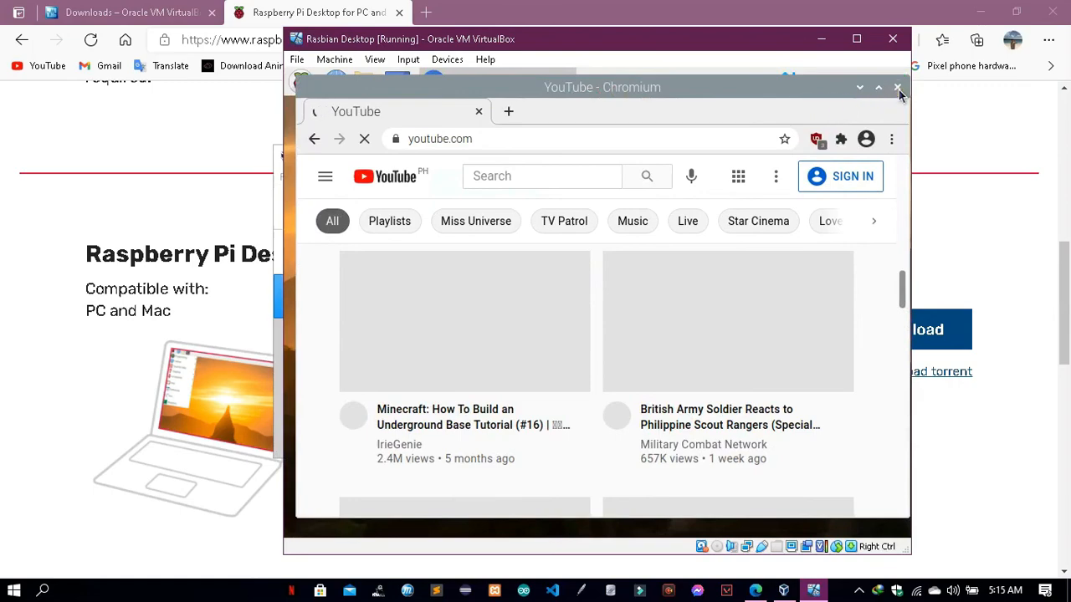
key(alt+F4)
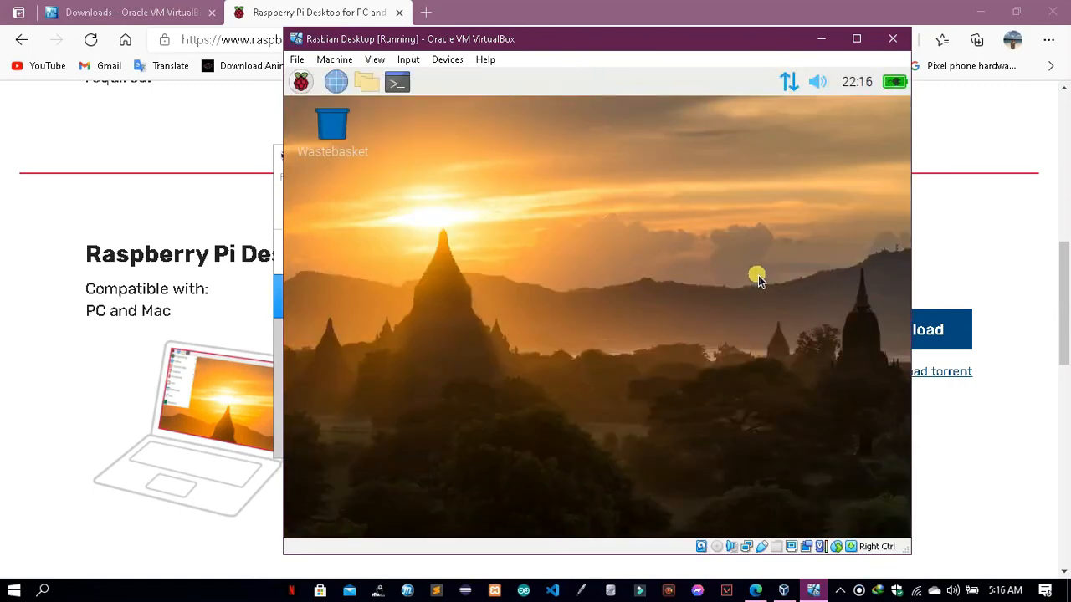
Shut down the Raspberry Pi Desktop system using the Shutdown option.
click(302, 83)
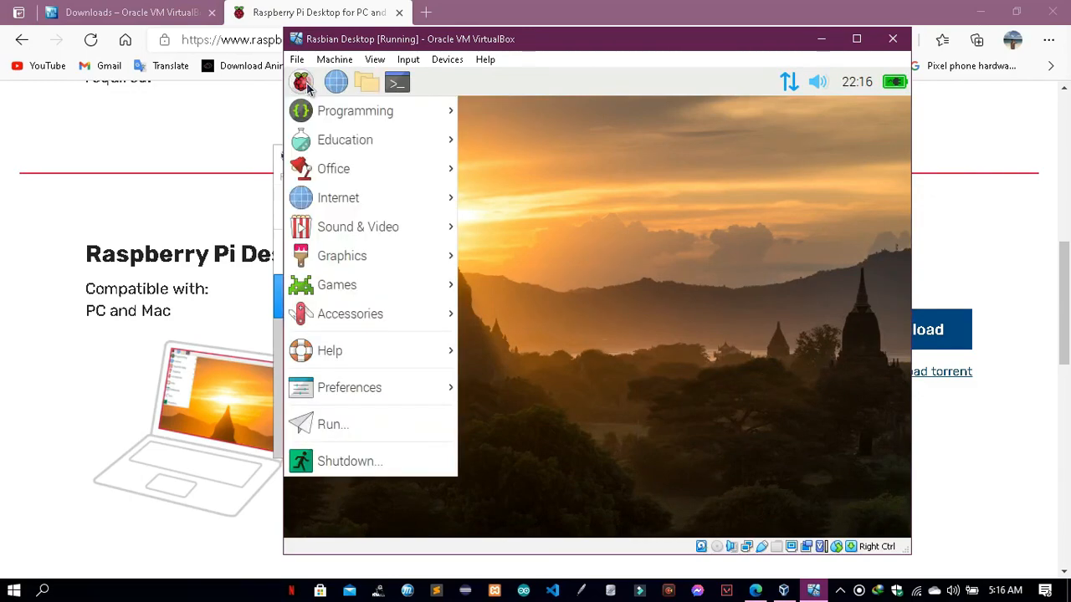
click(347, 460)
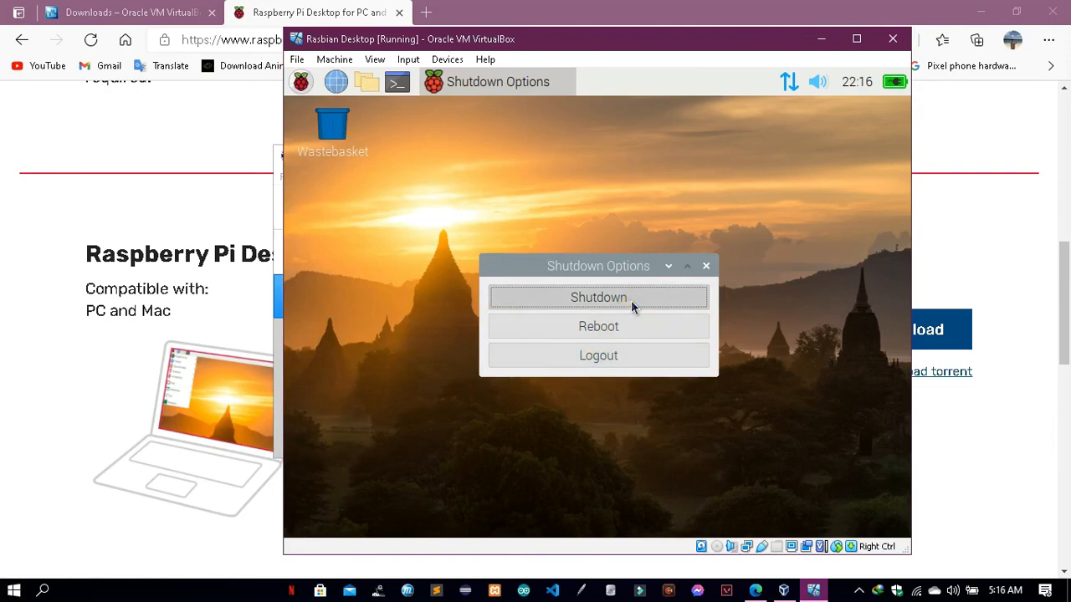
click(629, 299)
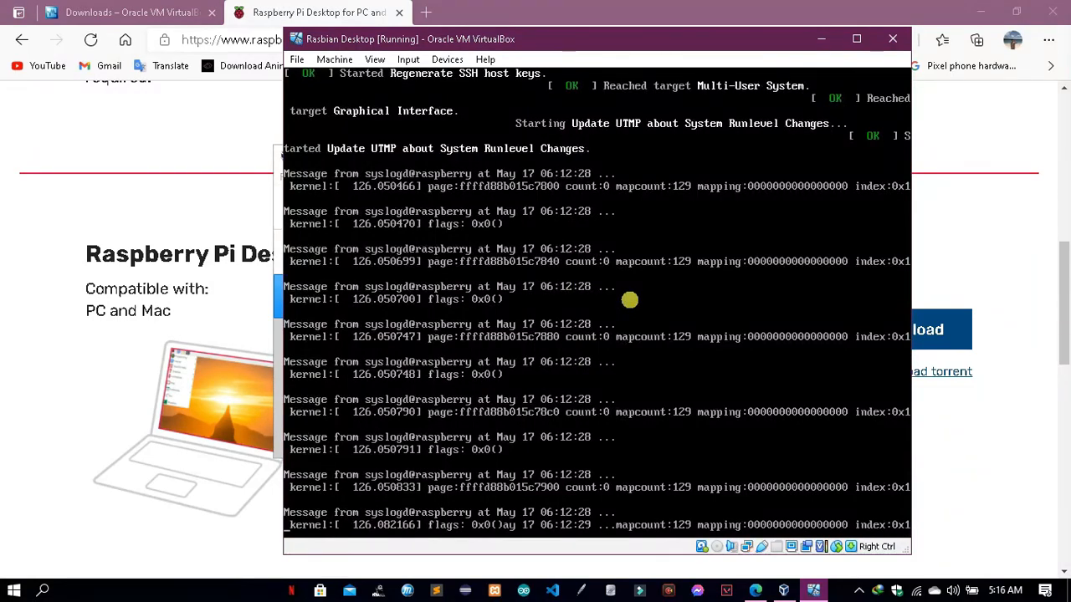